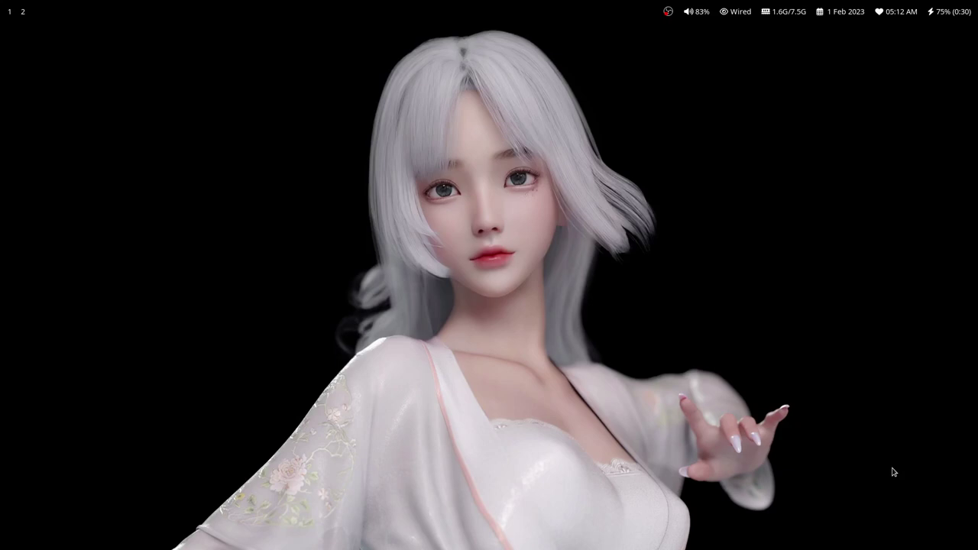
# Launch Firefox from the launcher and load the Are we Wayland yet? site
pyautogui.press('super+d')
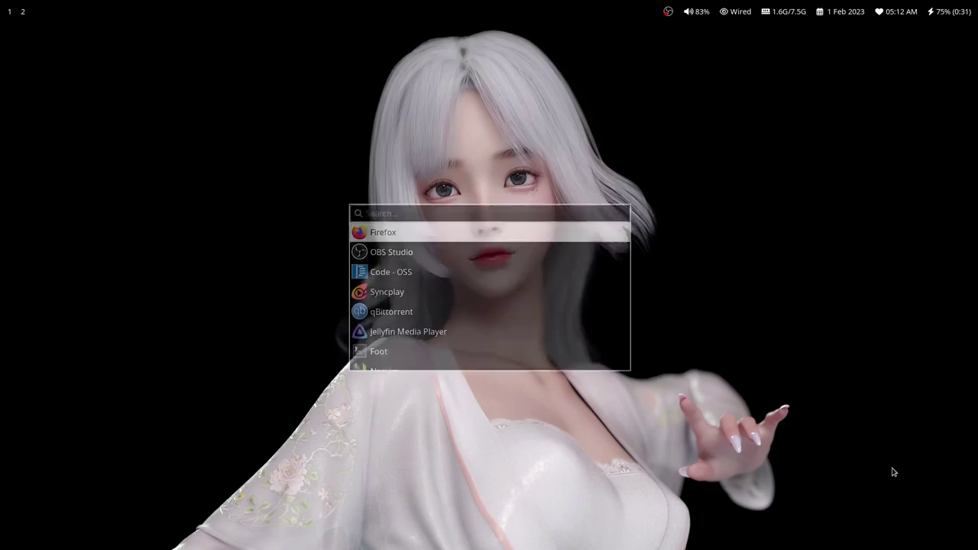
pyautogui.write('fire')
pyautogui.press('Return')
pyautogui.write('arewewaylandyet.com/')
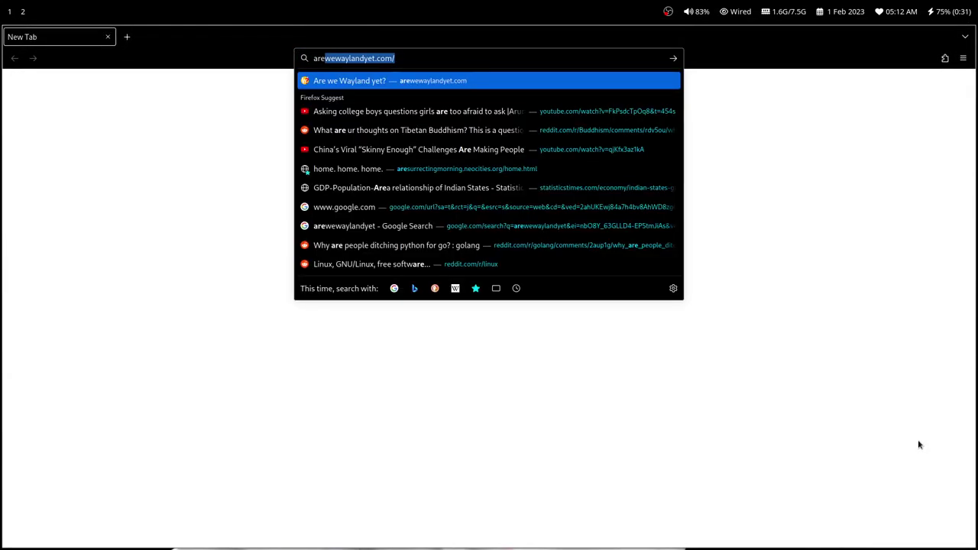
pyautogui.press('Return')
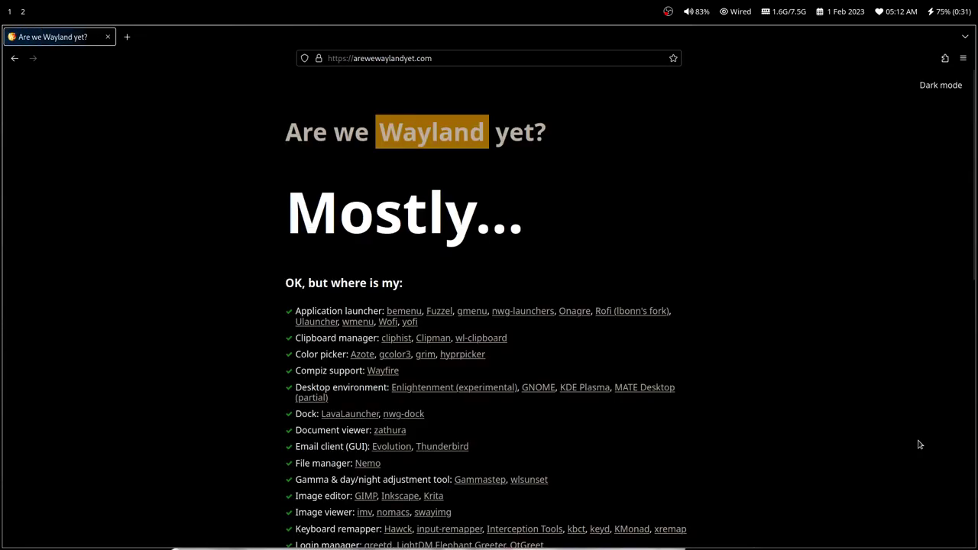
# Scroll through the Wayland-ready tools list and Missing section, then close the Firefox window
pyautogui.scroll(-3, 920, 445)
pyautogui.scroll(-6, 919, 445)
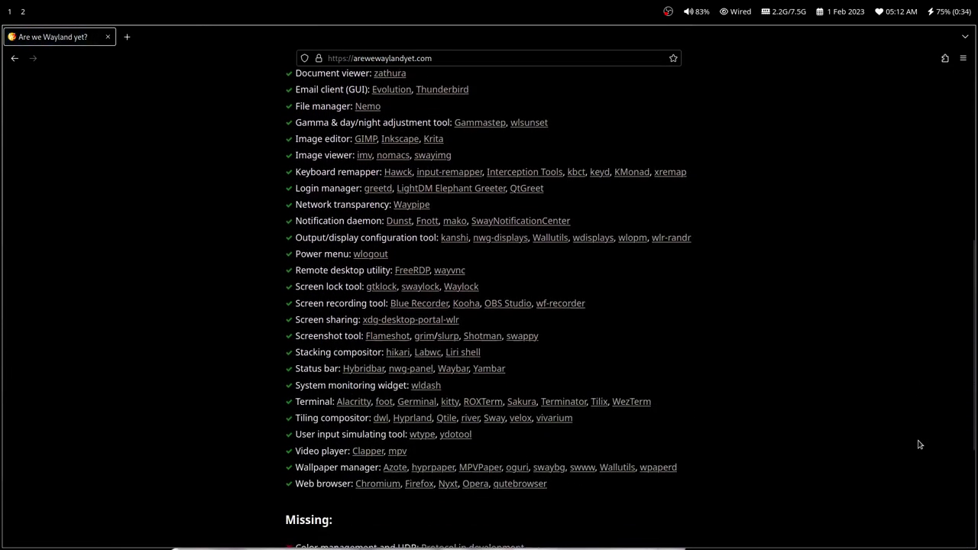
pyautogui.scroll(3, 919, 445)
pyautogui.scroll(8, 920, 445)
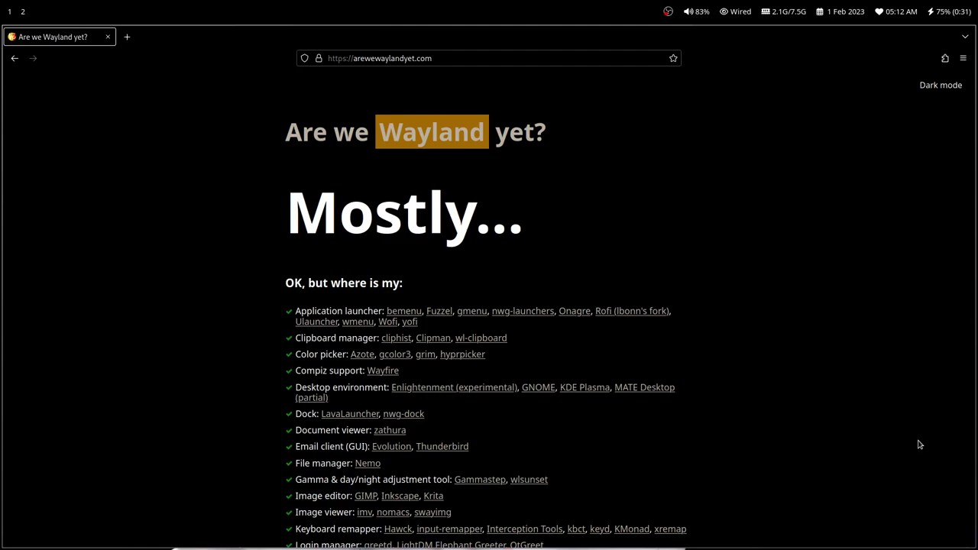
pyautogui.scroll(-4, 920, 444)
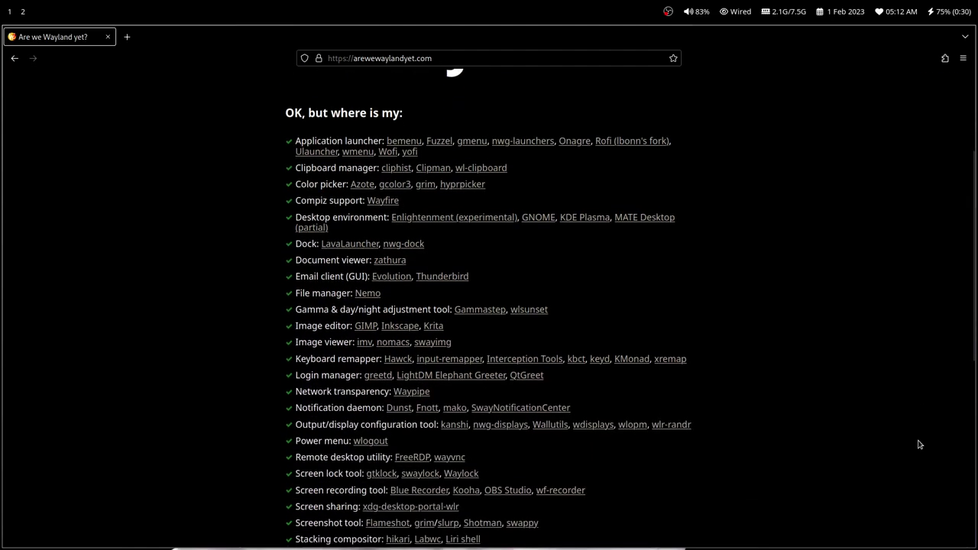
pyautogui.scroll(-4, 920, 445)
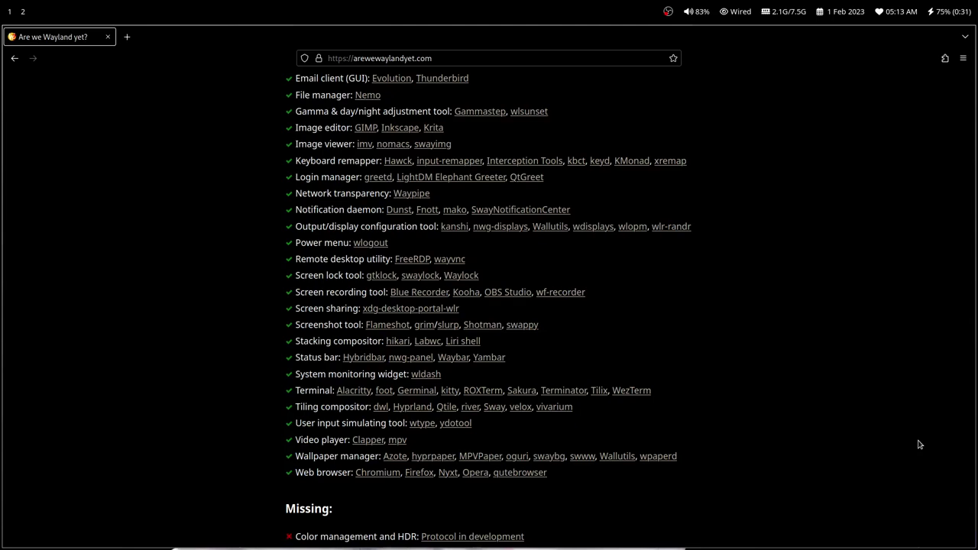
pyautogui.scroll(5, 920, 444)
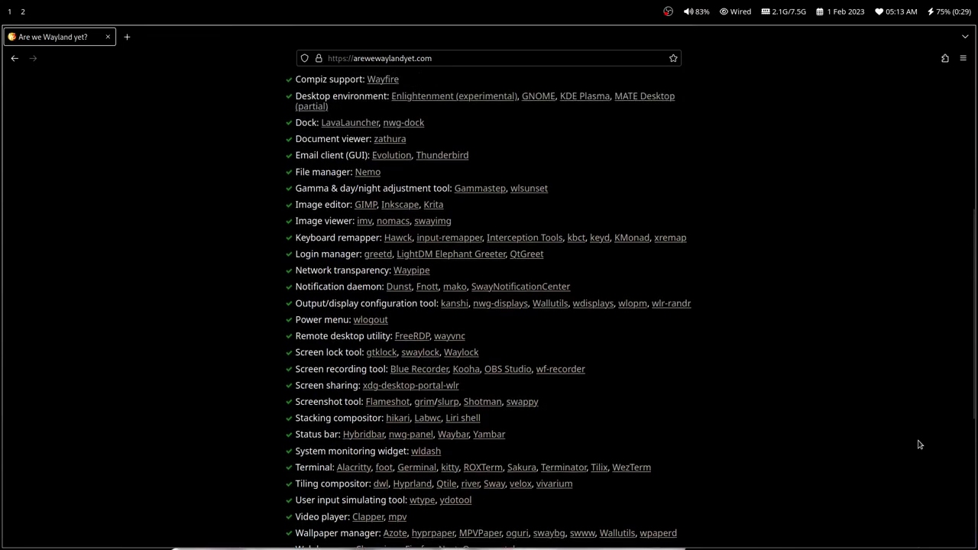
pyautogui.scroll(-7, 920, 444)
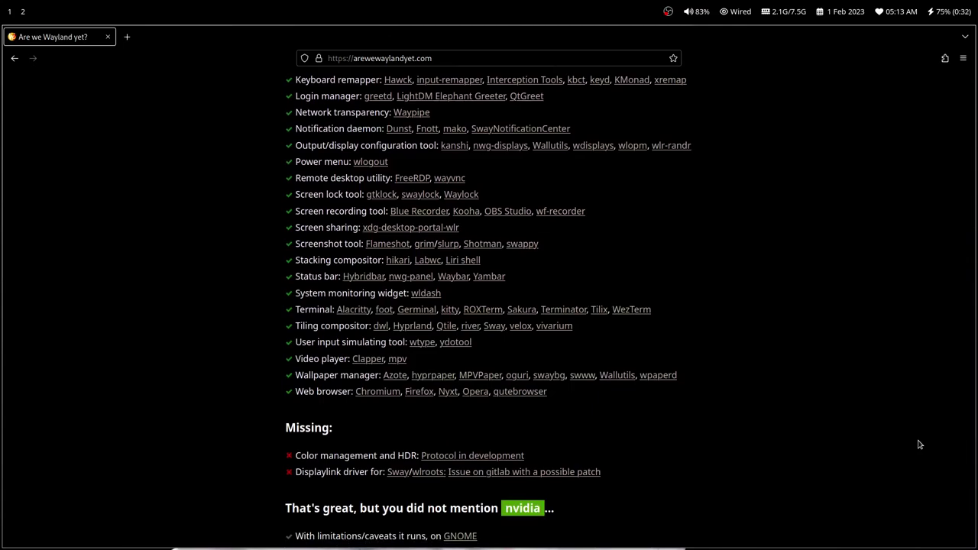
pyautogui.hotkey('ctrl', 'w')
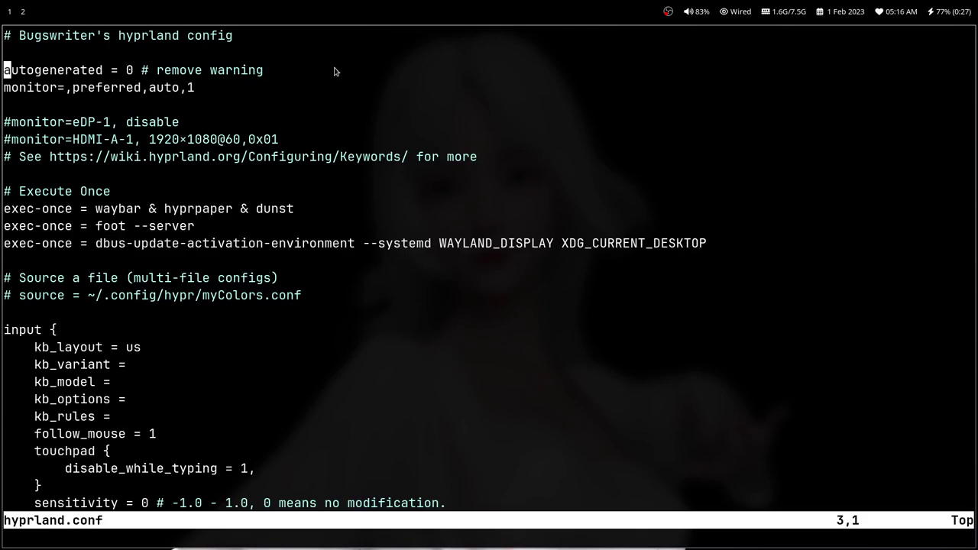
# Move down hyprland.conf to the decoration block's rounding line, then spawn a foot terminal
pyautogui.press('j')
pyautogui.press('j')
pyautogui.press('j')
pyautogui.press('j')
pyautogui.press('j')
pyautogui.press('j')
pyautogui.press('j')
pyautogui.press('j')
pyautogui.press('j')
pyautogui.press('j')
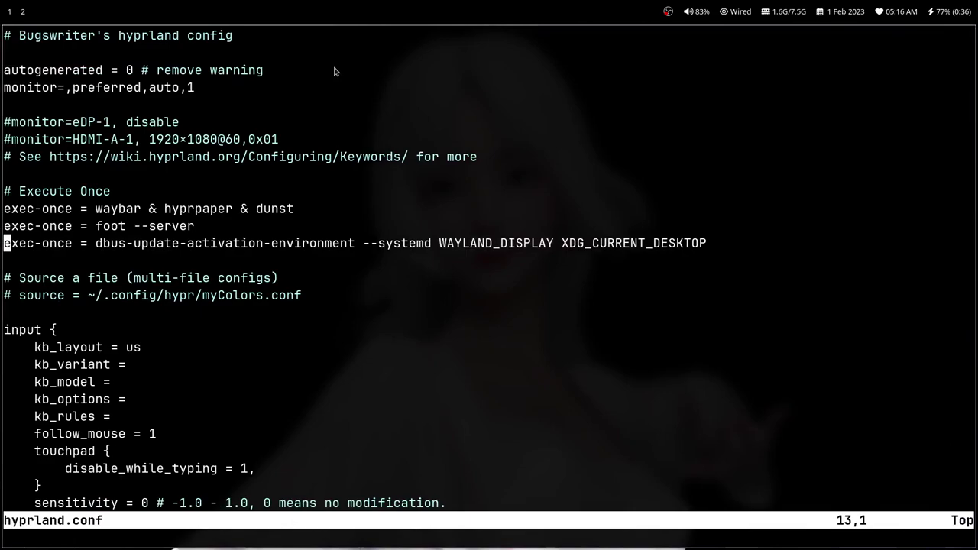
pyautogui.press('j')
pyautogui.press('j')
pyautogui.press('j')
pyautogui.press('j')
pyautogui.press('j')
pyautogui.press('j')
pyautogui.press('j')
pyautogui.press('j')
pyautogui.press('j')
pyautogui.press('j')
pyautogui.press('j')
pyautogui.press('j')
pyautogui.press('j')
pyautogui.press('j')
pyautogui.press('j')
pyautogui.press('j')
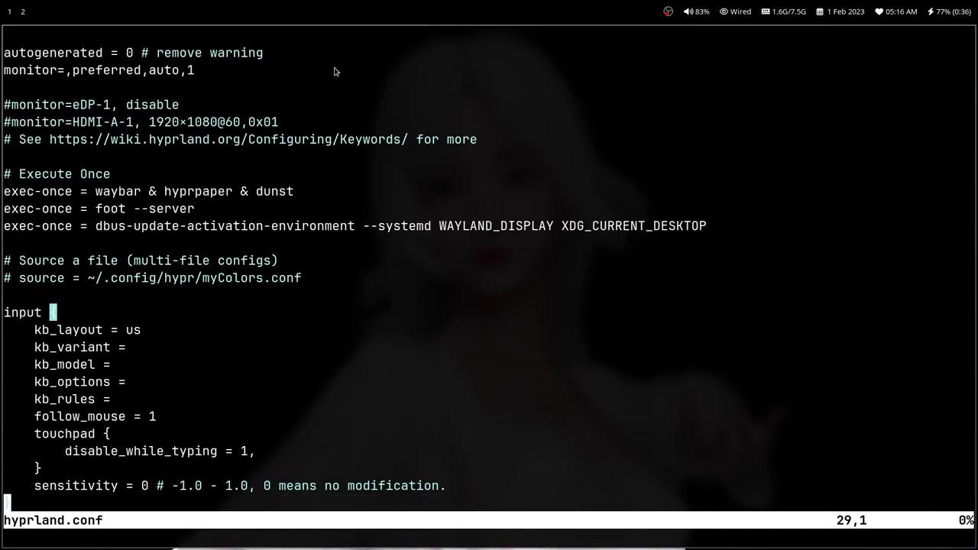
pyautogui.press('j')
pyautogui.press('j')
pyautogui.press('j')
pyautogui.press('j')
pyautogui.press('j')
pyautogui.press('j')
pyautogui.press('j')
pyautogui.press('j')
pyautogui.press('j')
pyautogui.press('j')
pyautogui.press('j')
pyautogui.press('j')
pyautogui.press('j')
pyautogui.press('j')
pyautogui.press('j')
pyautogui.press('j')
pyautogui.press('j')
pyautogui.press('j')
pyautogui.press('j')
pyautogui.press('j')
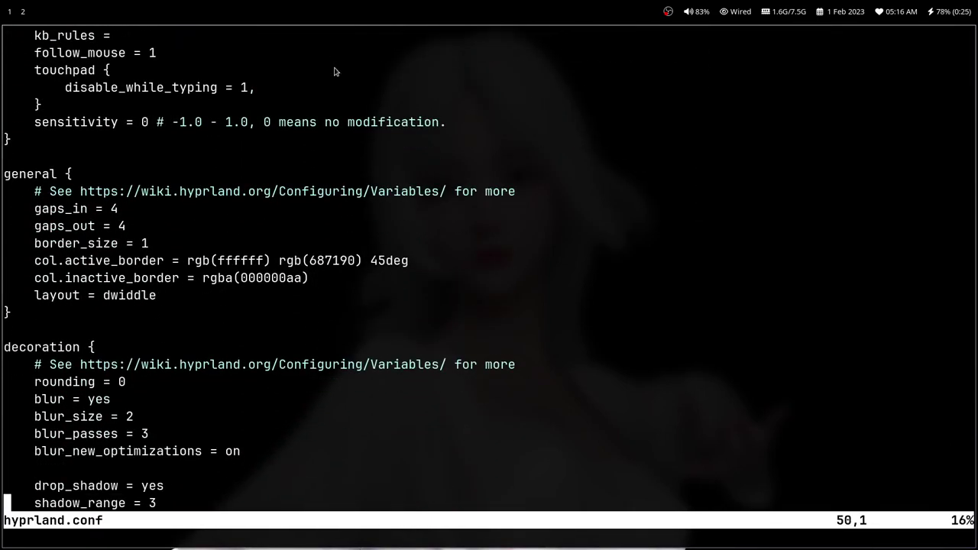
pyautogui.press('k')
pyautogui.press('k')
pyautogui.press('k')
pyautogui.press('k')
pyautogui.press('k')
pyautogui.press('k')
pyautogui.press('k')
pyautogui.press('super+Return')
pyautogui.press('super+Return')
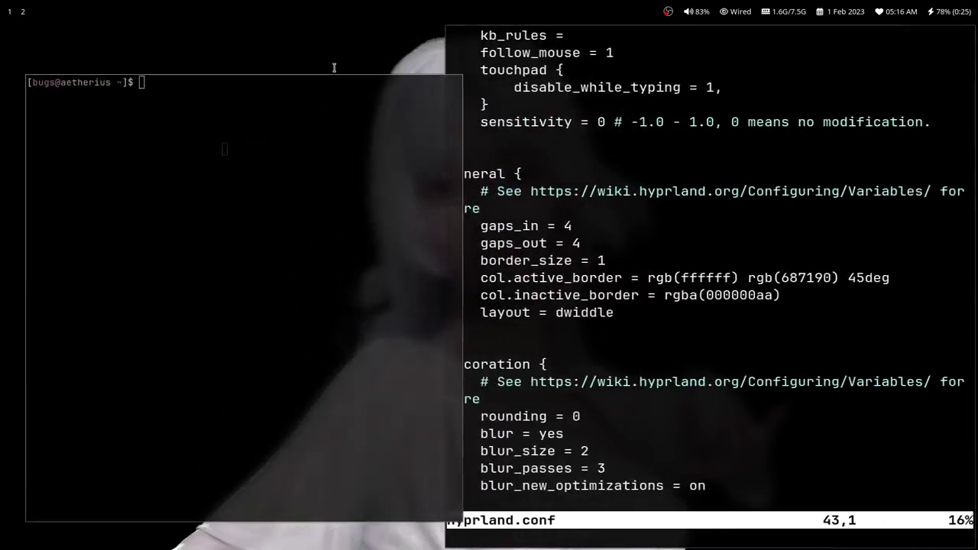
# Run uwufetch, rearrange the tiles so uwufetch sits on the right, and close the empty terminal
pyautogui.write('uwufetch')
pyautogui.press('Return')
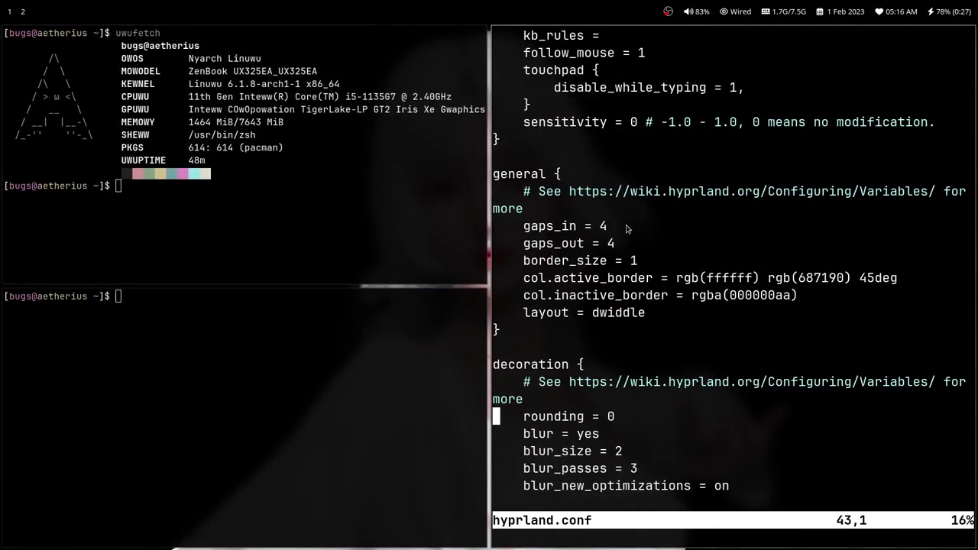
pyautogui.keyDown('super'); pyautogui.moveTo(334, 68); pyautogui.dragTo(673, 367); pyautogui.keyUp('super')
pyautogui.keyDown('super'); pyautogui.moveTo(762, 192); pyautogui.dragTo(356, 382); pyautogui.keyUp('super')
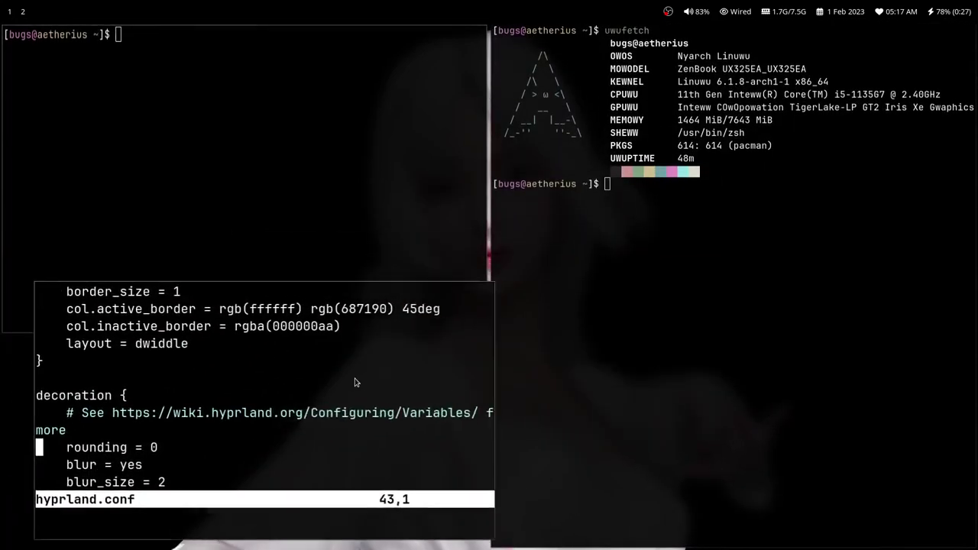
pyautogui.keyDown('super'); pyautogui.moveTo(343, 185); pyautogui.dragTo(632, 273); pyautogui.keyUp('super')
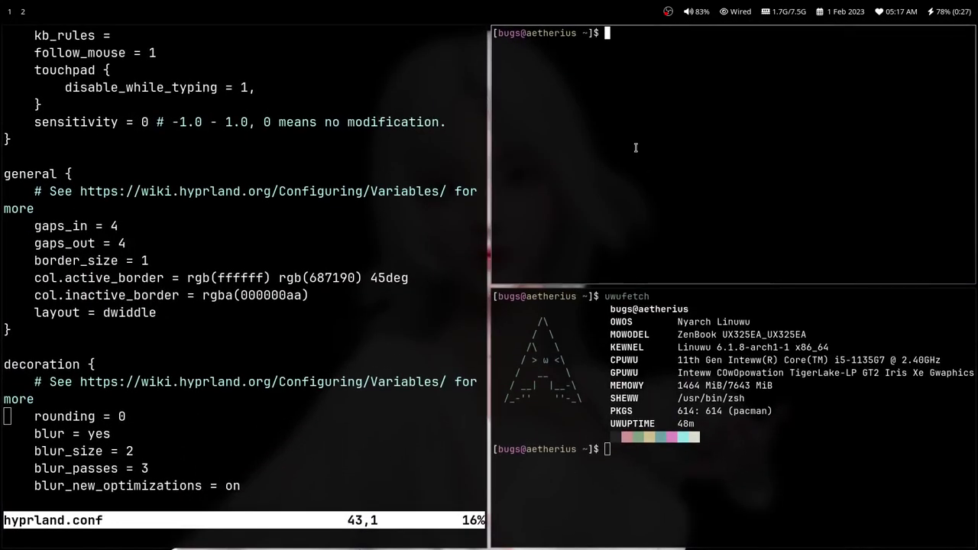
pyautogui.press('super+c')
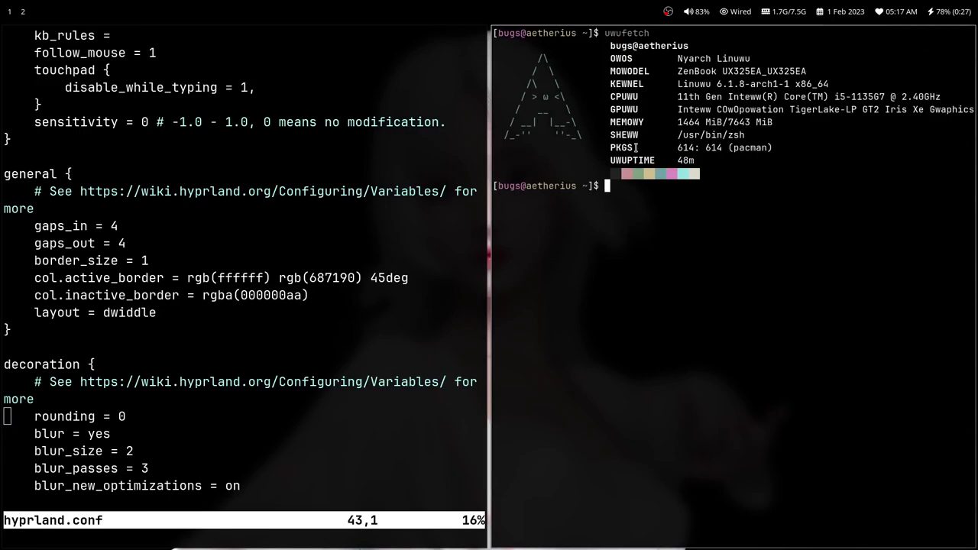
# Zoom the editor text in and back out, then open three extra terminals and close them
pyautogui.hotkey('ctrl', '+')
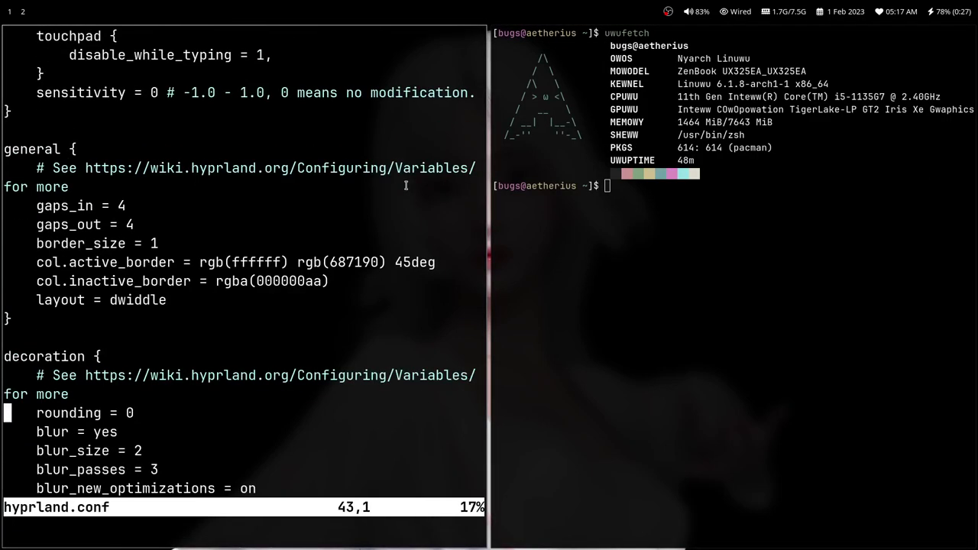
pyautogui.hotkey('ctrl', '-')
pyautogui.hotkey('ctrl', '-')
pyautogui.hotkey('ctrl', '-')
pyautogui.hotkey('ctrl', '-')
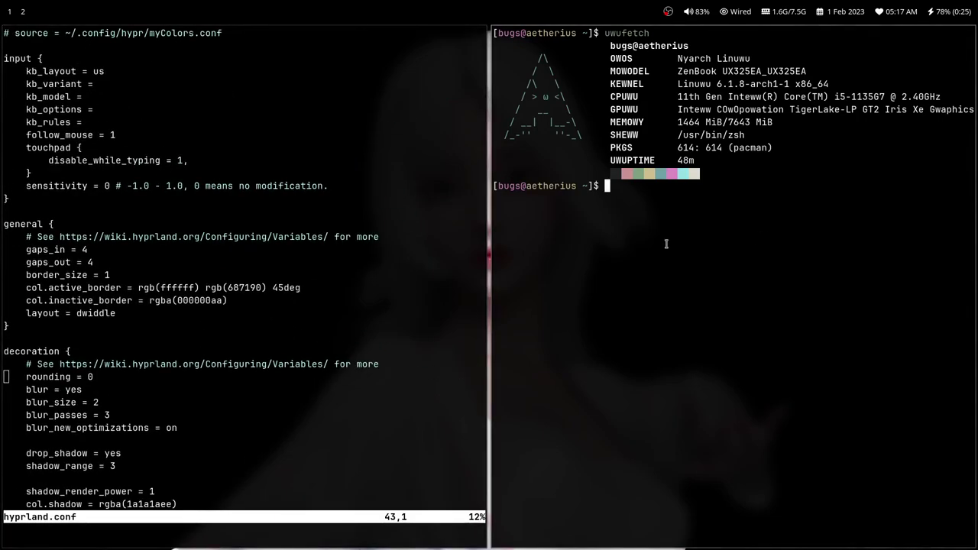
pyautogui.press('super+Return')
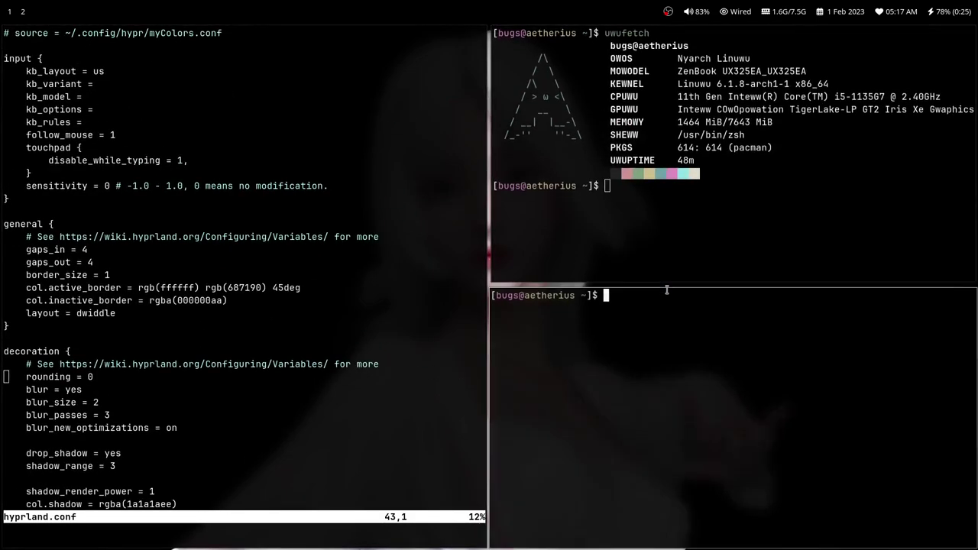
pyautogui.press('super+Return')
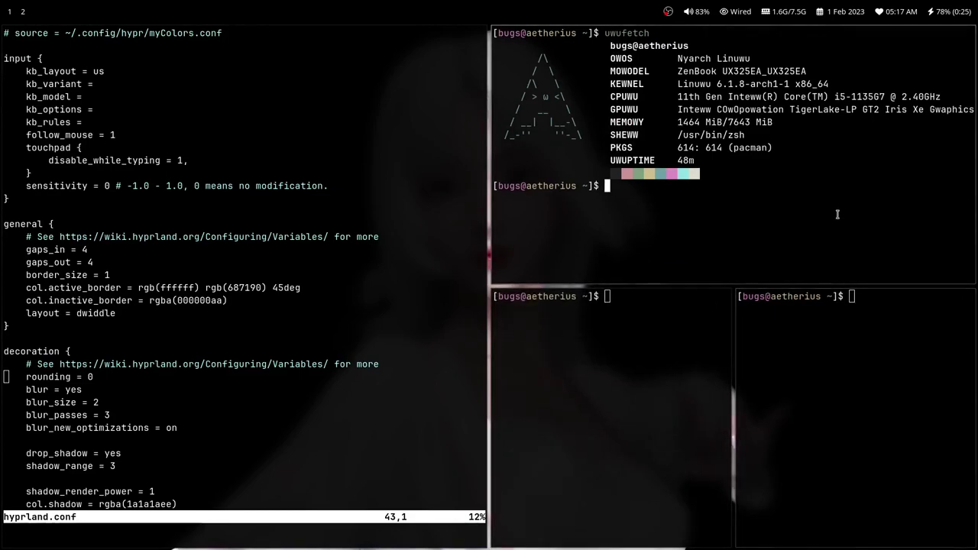
pyautogui.press('super+Return')
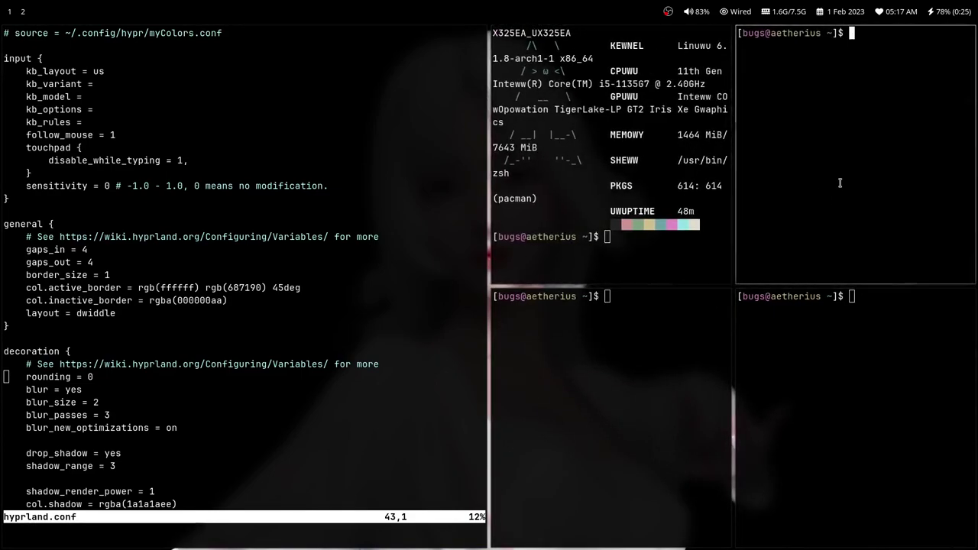
pyautogui.press('super+q')
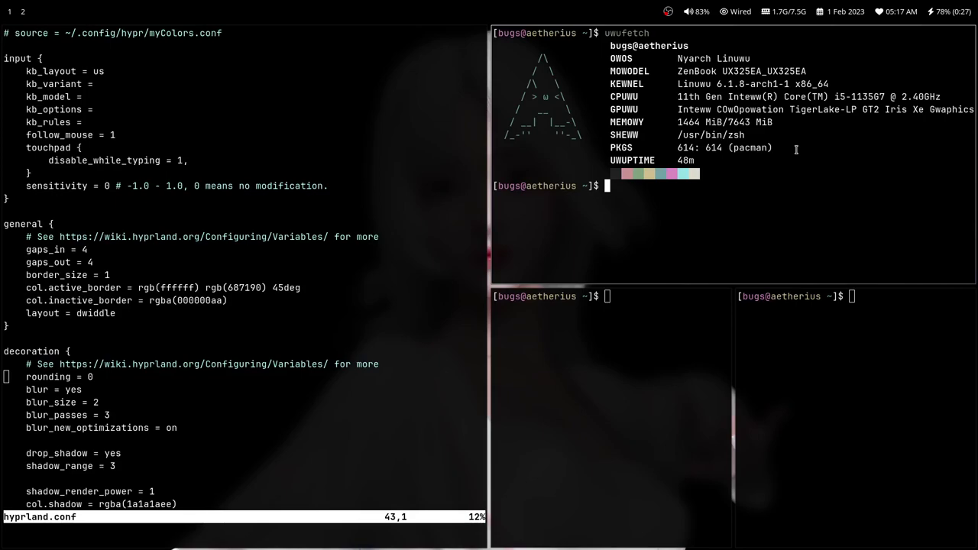
pyautogui.press('super+q')
pyautogui.press('super+q')
pyautogui.press('super+q')
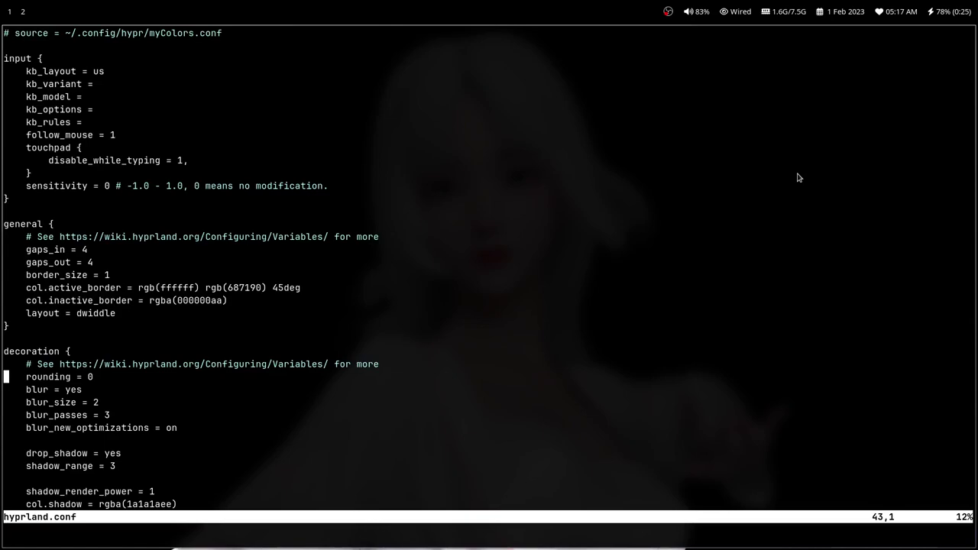
# Launch Firefox and load the Hyprland screen-sharing gist from the 'hyprland gist' suggestion
pyautogui.press('super+r')
pyautogui.write('fi')
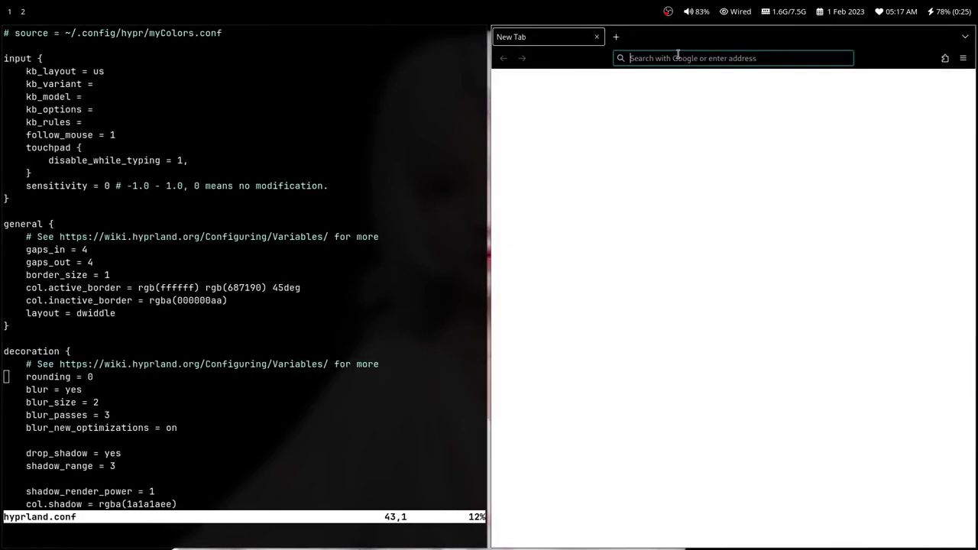
pyautogui.write('hyprland gist')
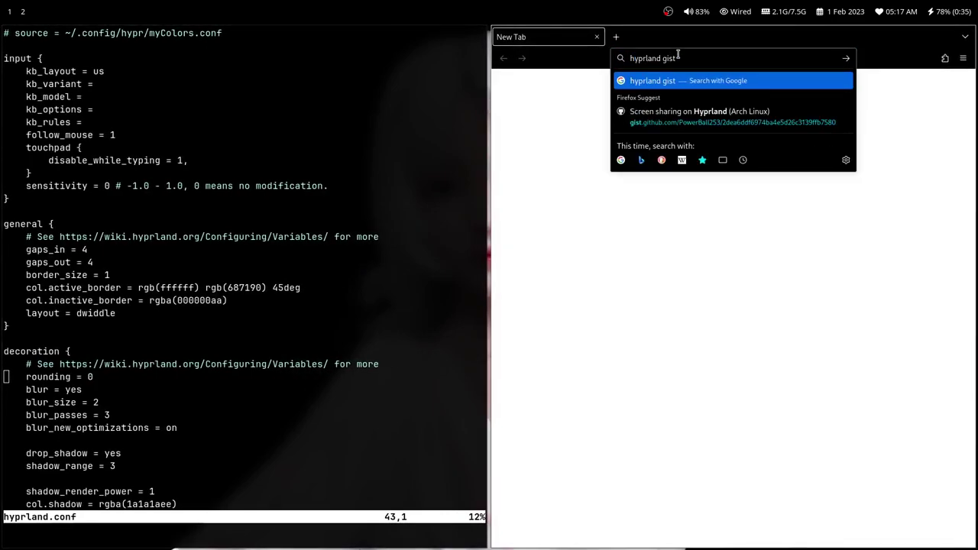
pyautogui.press('Down')
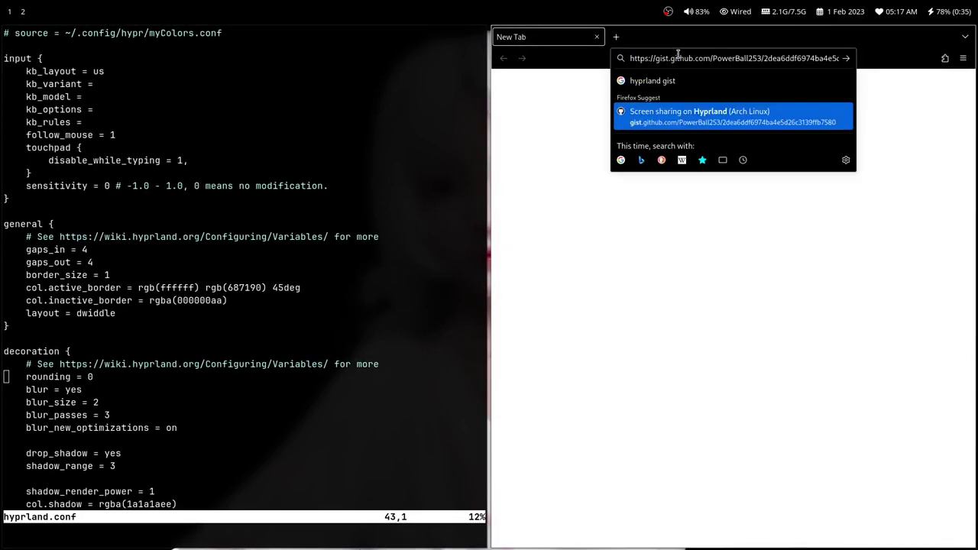
pyautogui.press('Return')
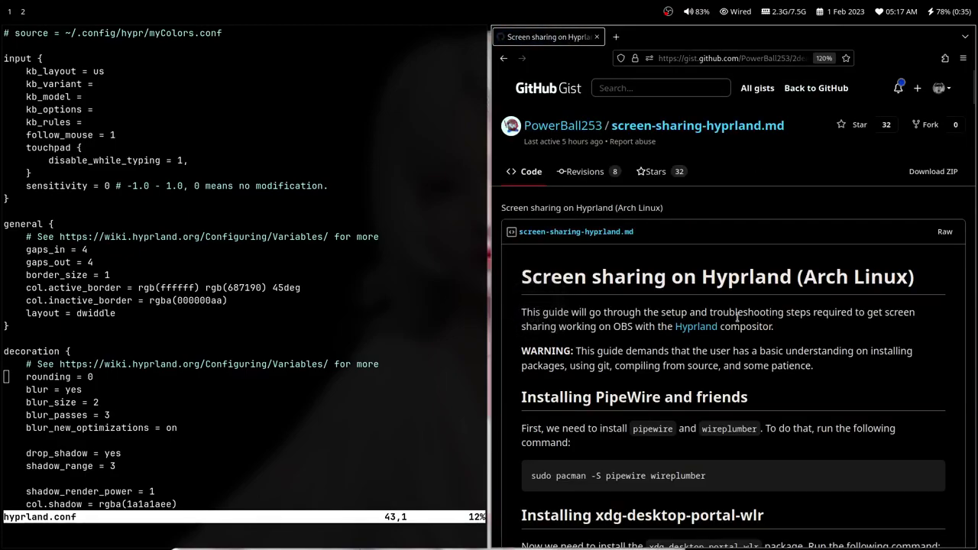
# Scroll up and down through the Screen sharing on Hyprland (Arch Linux) guide
pyautogui.scroll(-10, 742, 321)
pyautogui.scroll(-5, 738, 321)
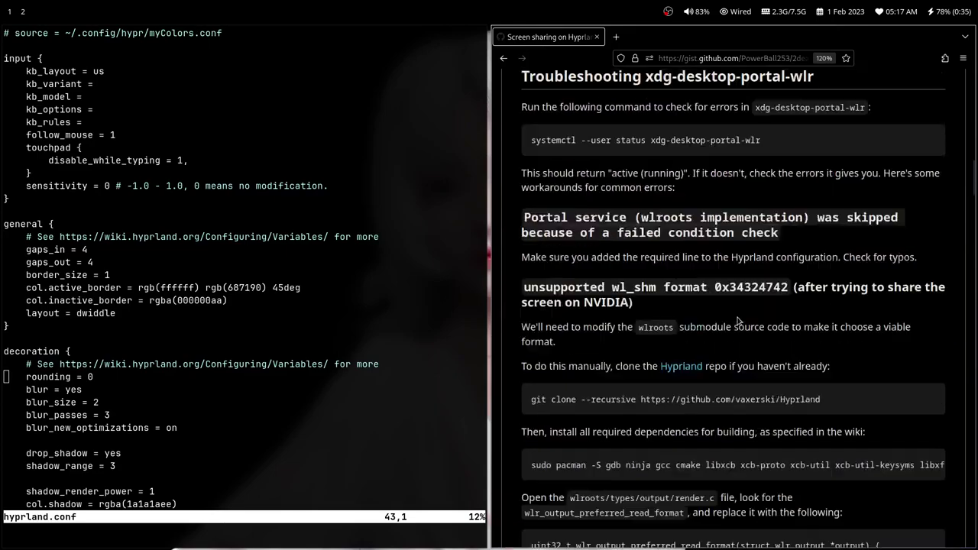
pyautogui.scroll(6, 737, 318)
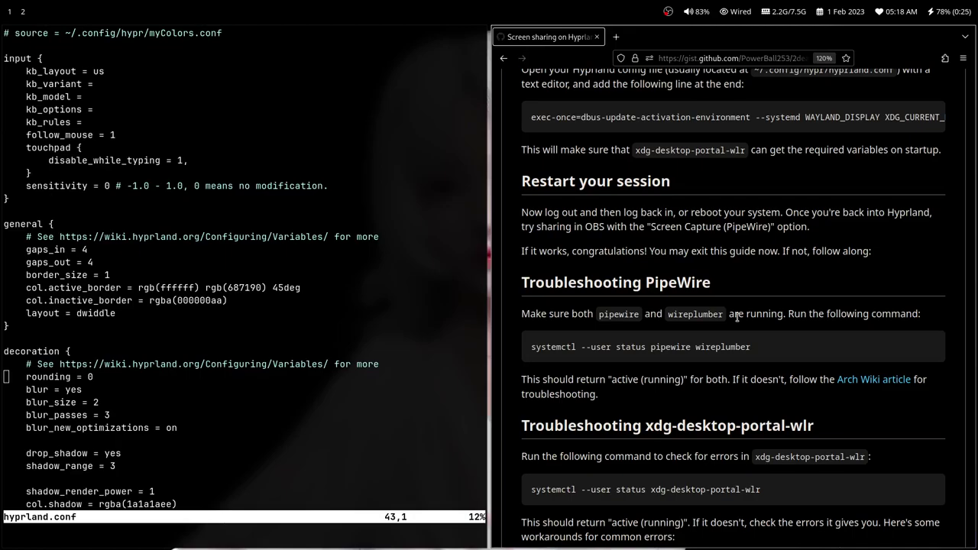
pyautogui.scroll(15, 734, 299)
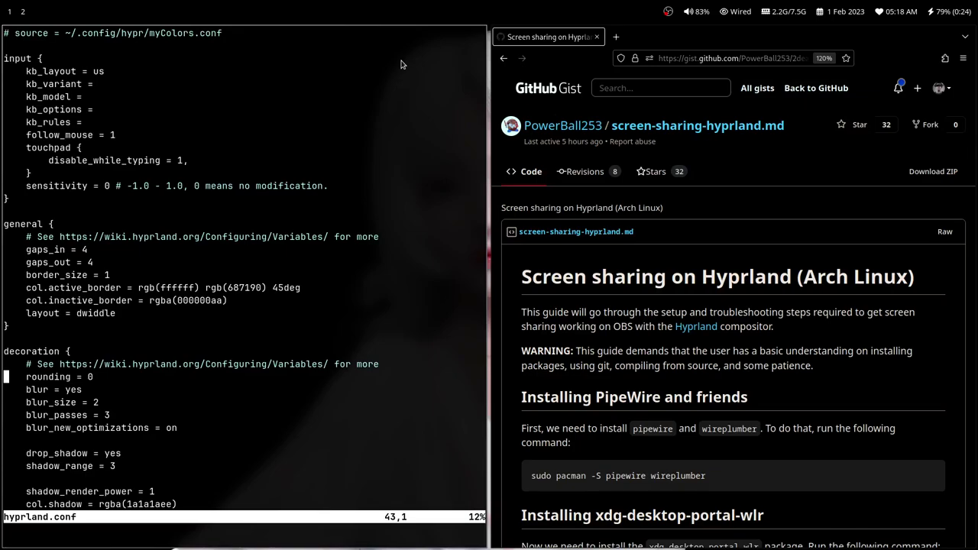
pyautogui.scroll(-5, 604, 191)
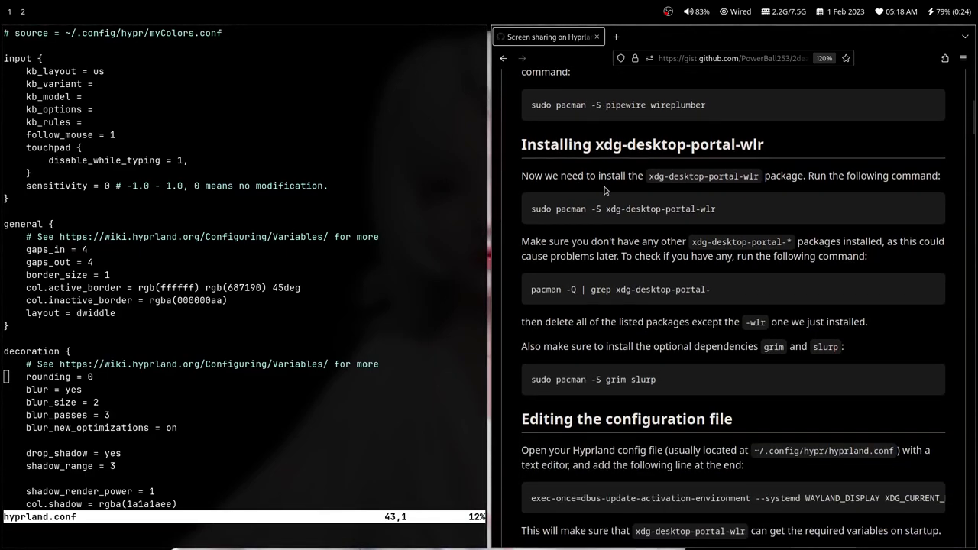
pyautogui.scroll(-1, 604, 191)
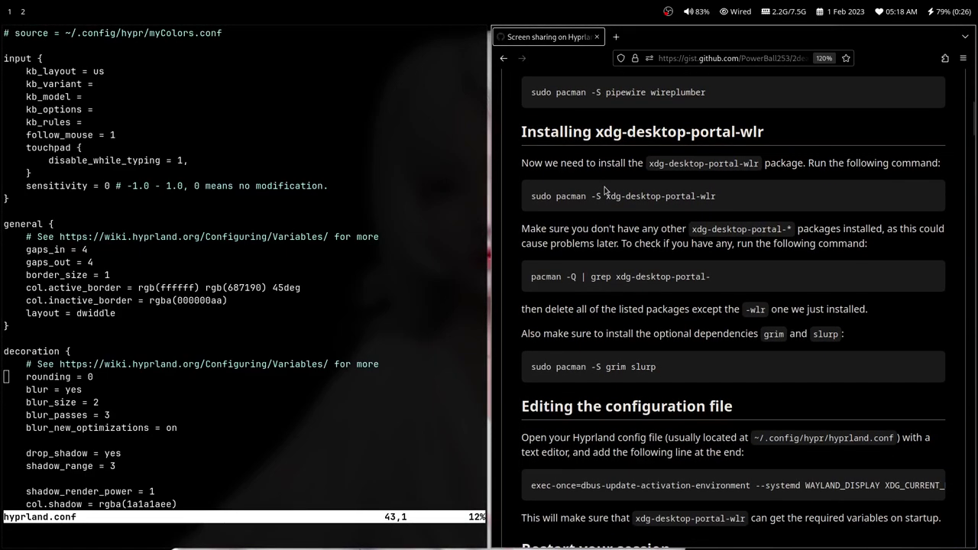
pyautogui.scroll(1, 604, 191)
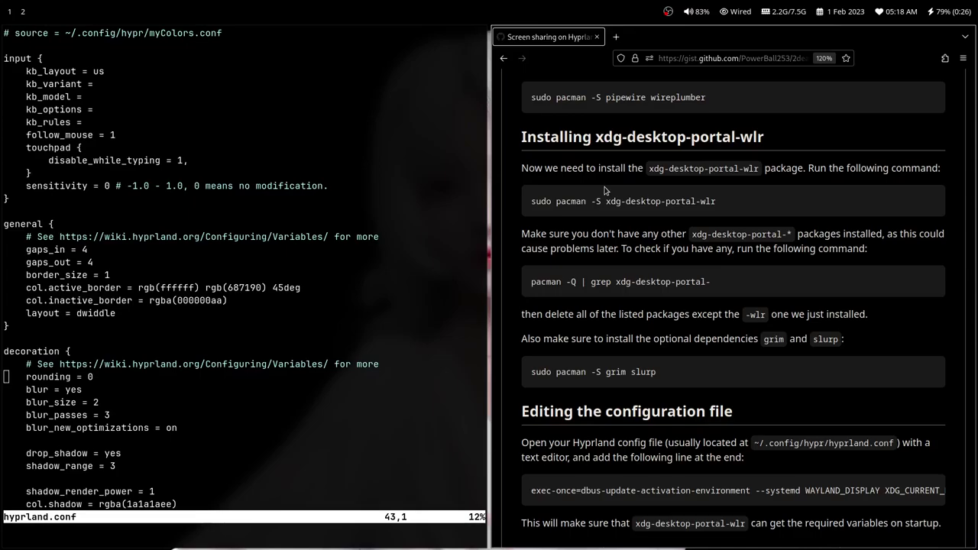
pyautogui.scroll(-5, 603, 191)
pyautogui.scroll(15, 603, 191)
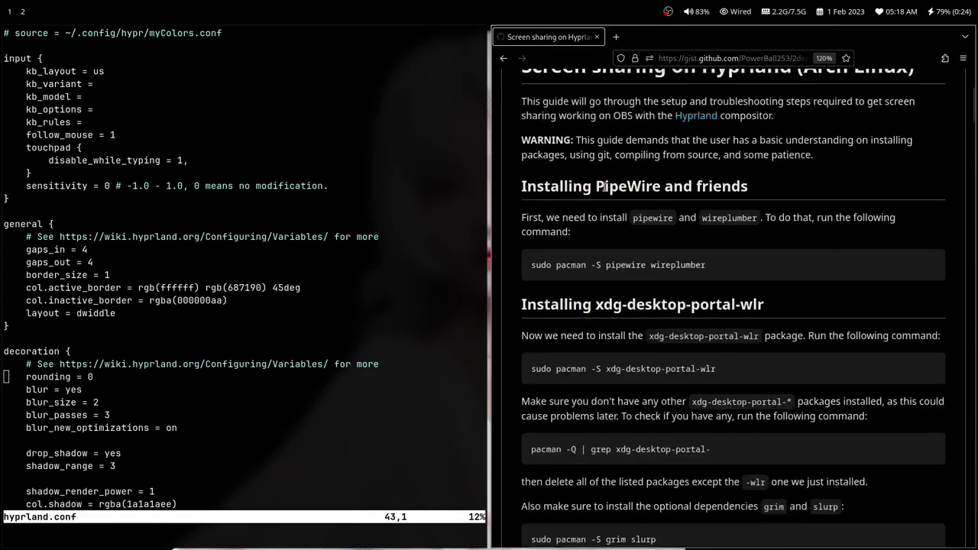
# In a new tab, search Google for 'hyprland wiki', correcting the misspelled 'hyrpland'
pyautogui.click(616, 37)
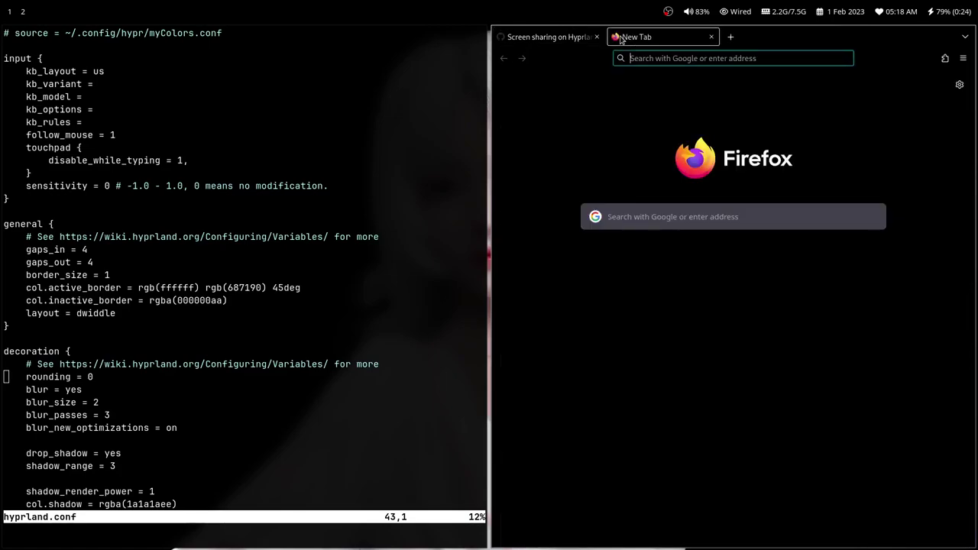
pyautogui.write('hyrp')
pyautogui.write('land')
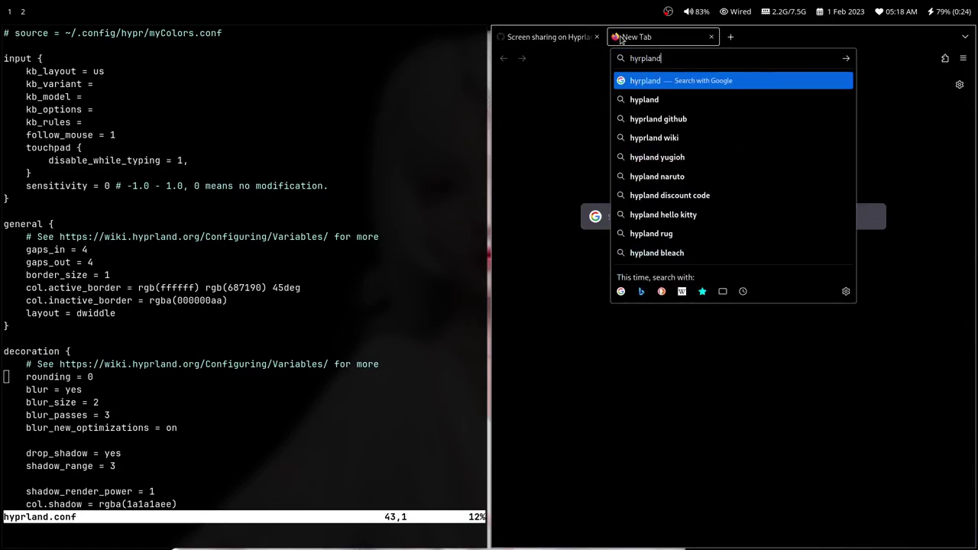
pyautogui.hotkey('ctrl', 'BackSpace')
pyautogui.write('hyprland')
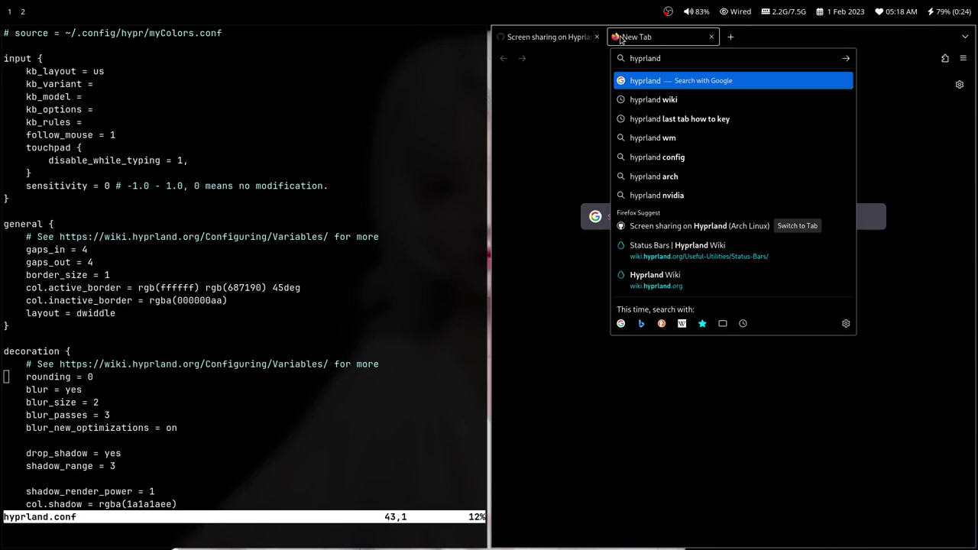
pyautogui.press('Down')
pyautogui.press('Return')
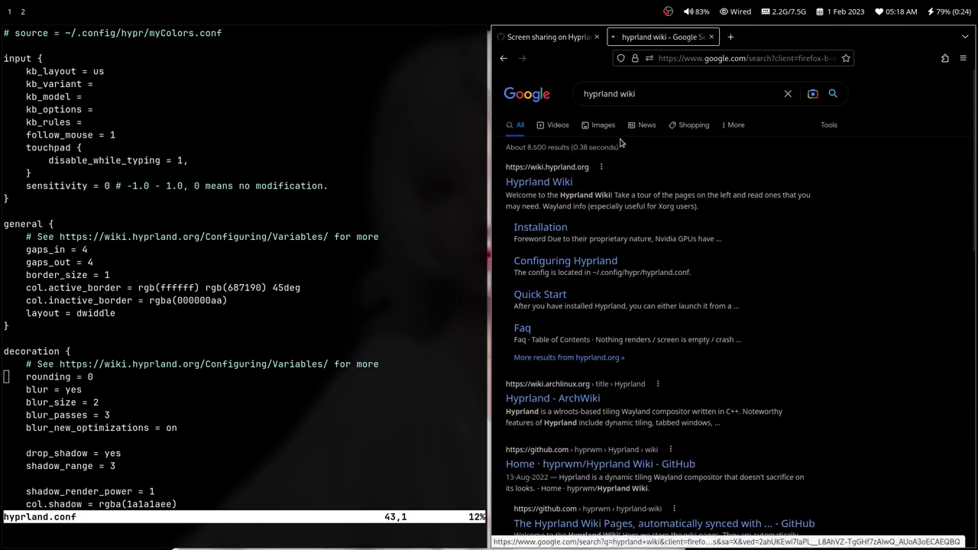
# Open the Hyprland Wiki result and go to its Installing Hyprland page
pyautogui.click(569, 181)
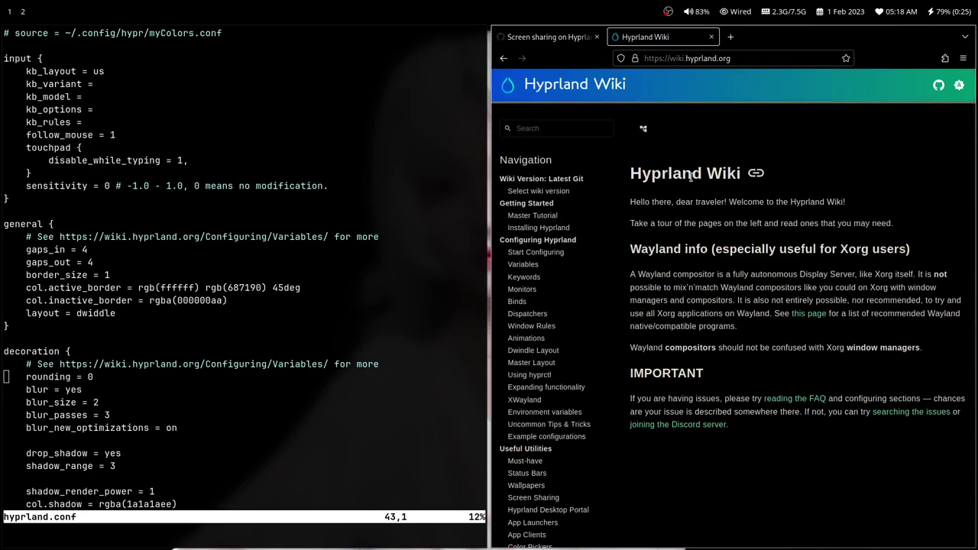
pyautogui.scroll(-3, 589, 229)
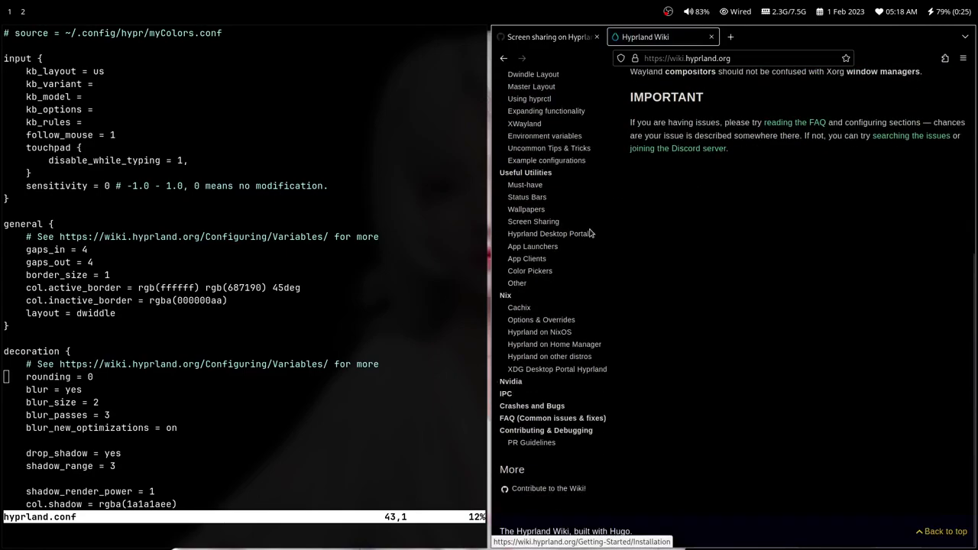
pyautogui.scroll(3, 589, 230)
pyautogui.click(535, 228)
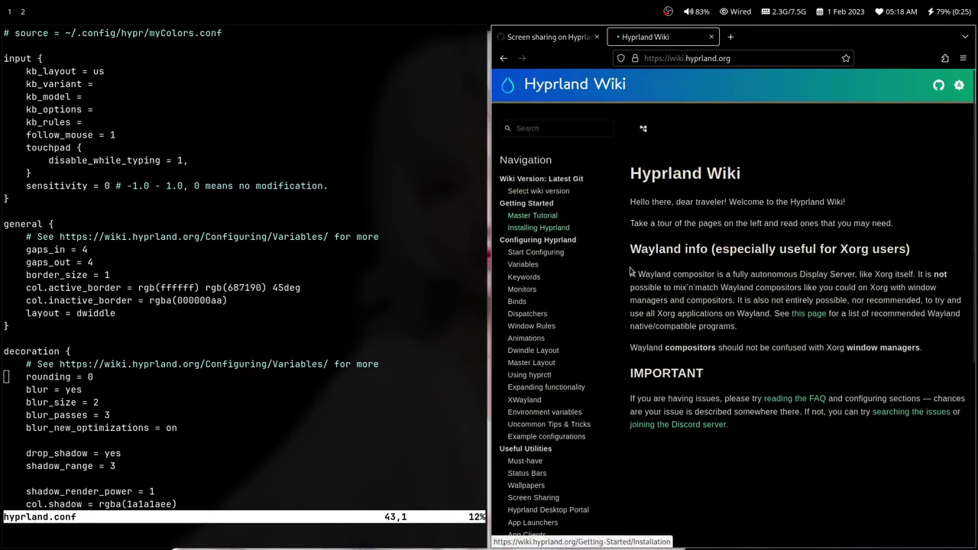
pyautogui.scroll(-5, 645, 315)
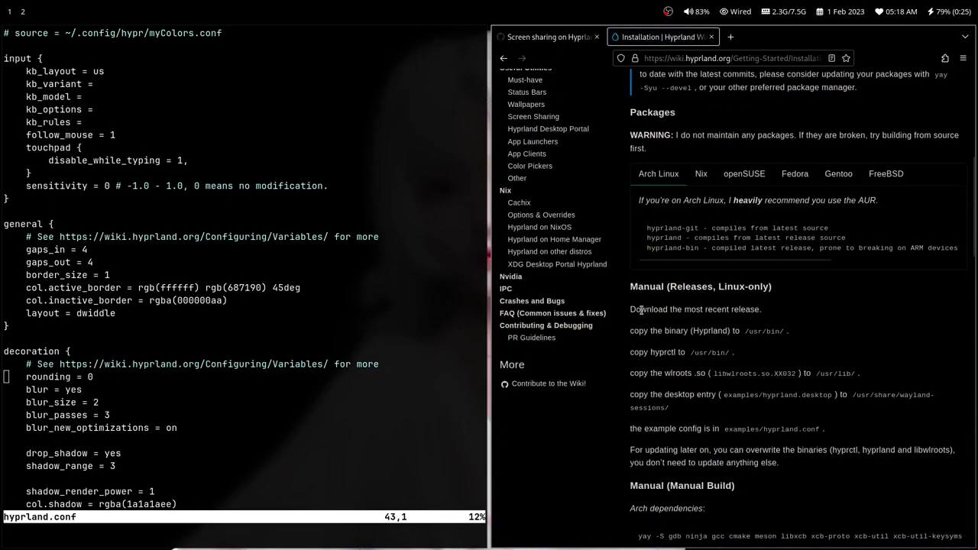
pyautogui.scroll(5, 642, 312)
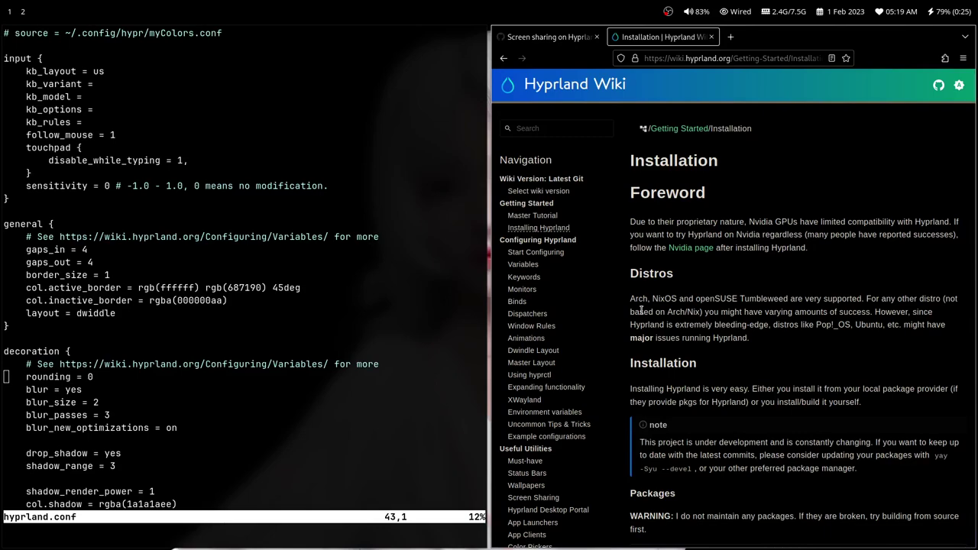
# Scroll to line 90 of hyprland.conf, quit Neovim with :q!, then swap the terminal's side and back
pyautogui.press('j')
pyautogui.press('j')
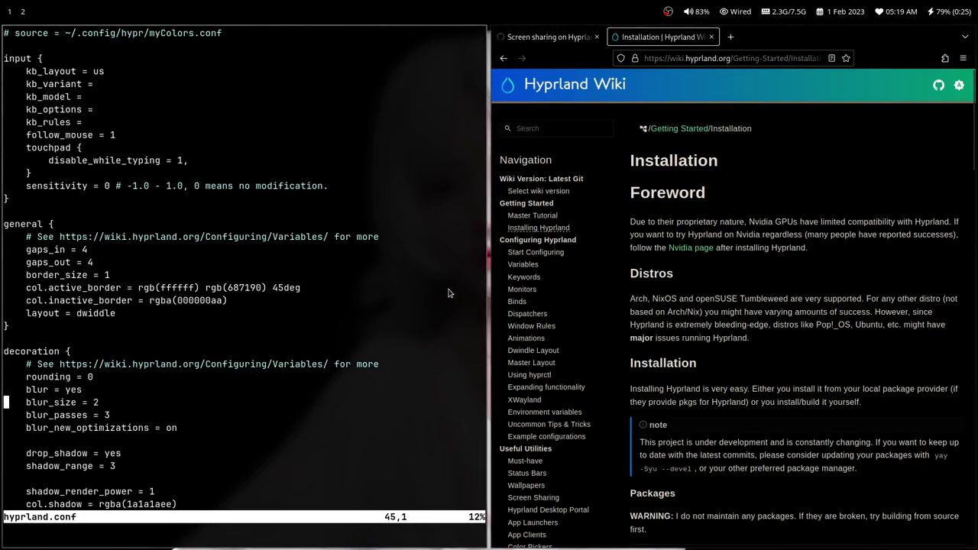
pyautogui.press('j')
pyautogui.press('j')
pyautogui.press('j')
pyautogui.press('j')
pyautogui.press('j')
pyautogui.press('j')
pyautogui.press('j')
pyautogui.press('j')
pyautogui.press('j')
pyautogui.press('j')
pyautogui.press('j')
pyautogui.press('j')
pyautogui.press('j')
pyautogui.press('j')
pyautogui.press('j')
pyautogui.press('j')
pyautogui.press('j')
pyautogui.press('j')
pyautogui.press('j')
pyautogui.press('j')
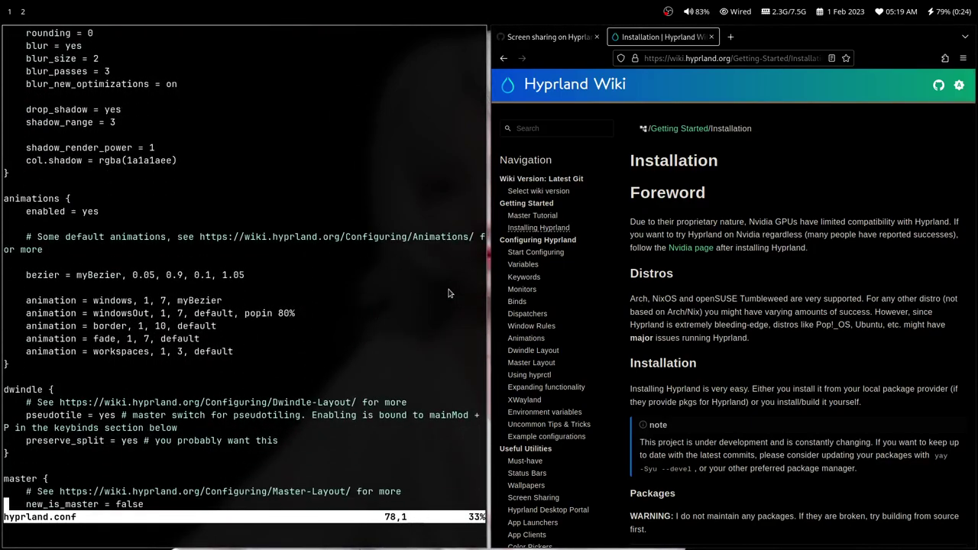
pyautogui.press('j')
pyautogui.press('j')
pyautogui.press('j')
pyautogui.press('j')
pyautogui.press('j')
pyautogui.press('j')
pyautogui.press('j')
pyautogui.press('j')
pyautogui.press('j')
pyautogui.press('j')
pyautogui.press('j')
pyautogui.press('j')
pyautogui.write(':q!')
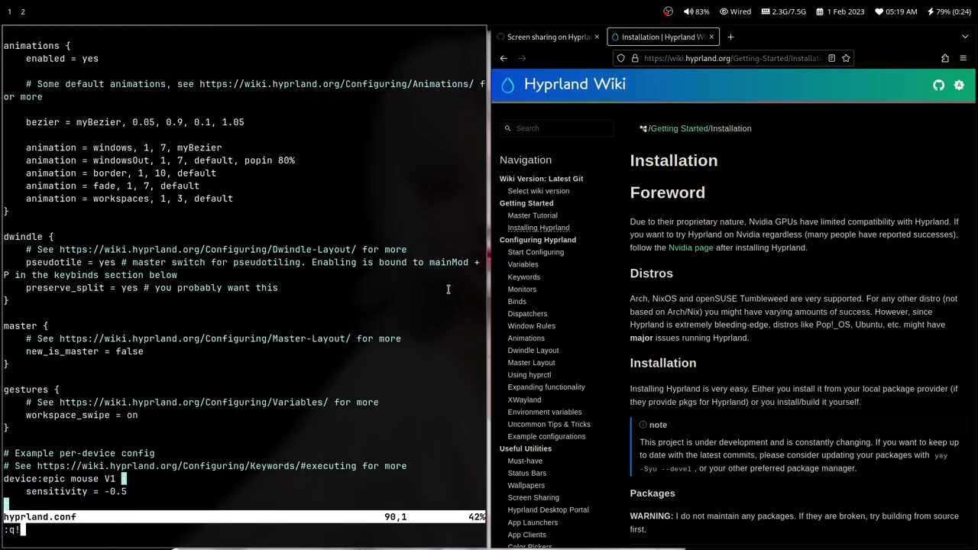
pyautogui.press('Return')
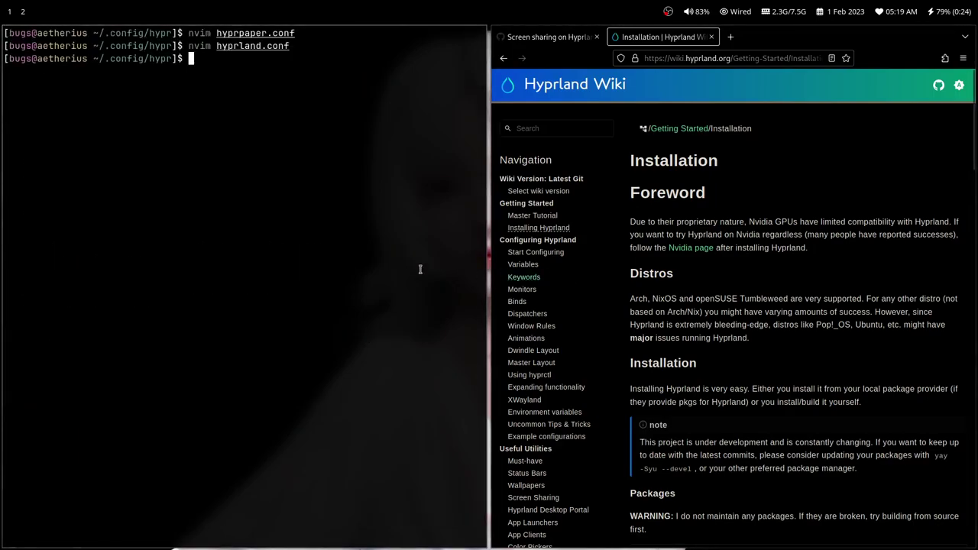
pyautogui.moveTo(419, 268); pyautogui.dragTo(807, 267)
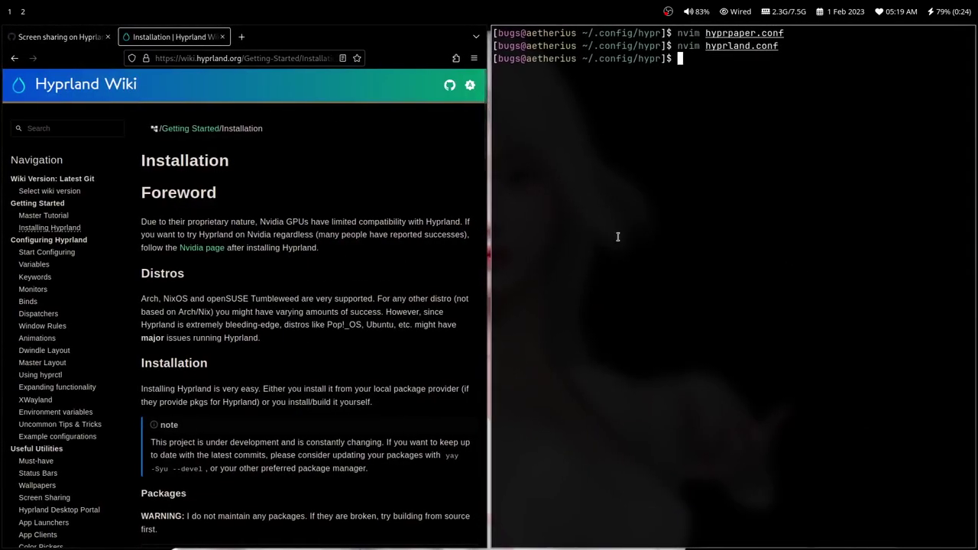
pyautogui.moveTo(618, 236); pyautogui.dragTo(321, 257)
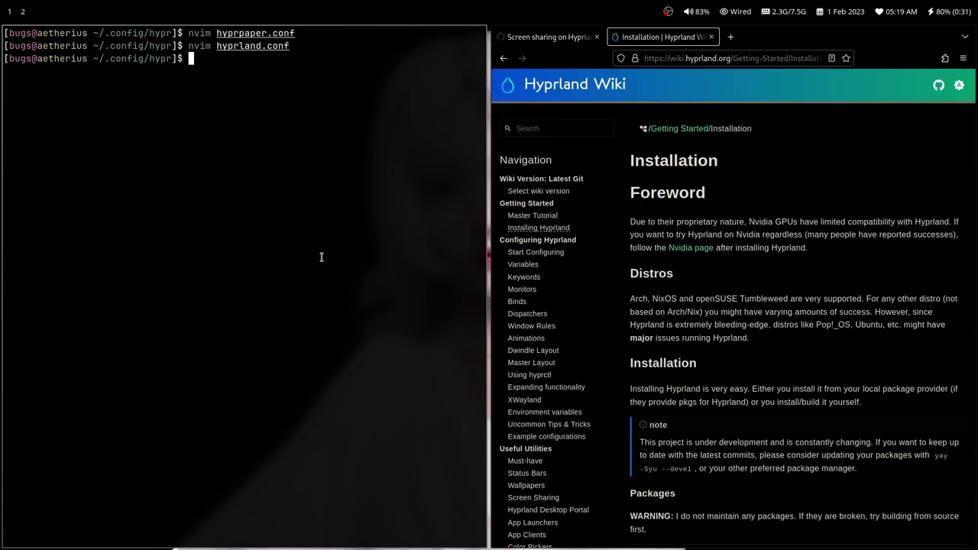
# Open the wofi launcher and dismiss it with Esc, twice
pyautogui.press('super+r')
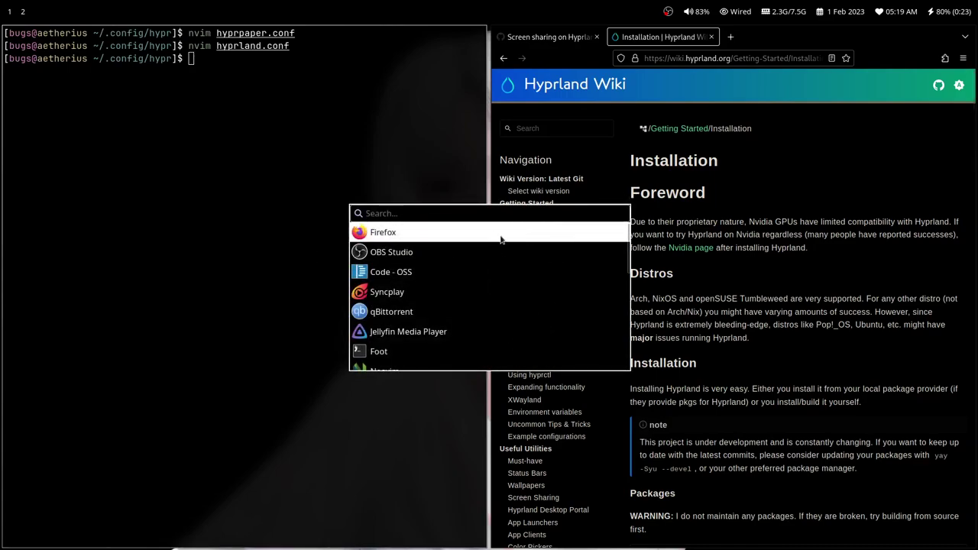
pyautogui.press('Escape')
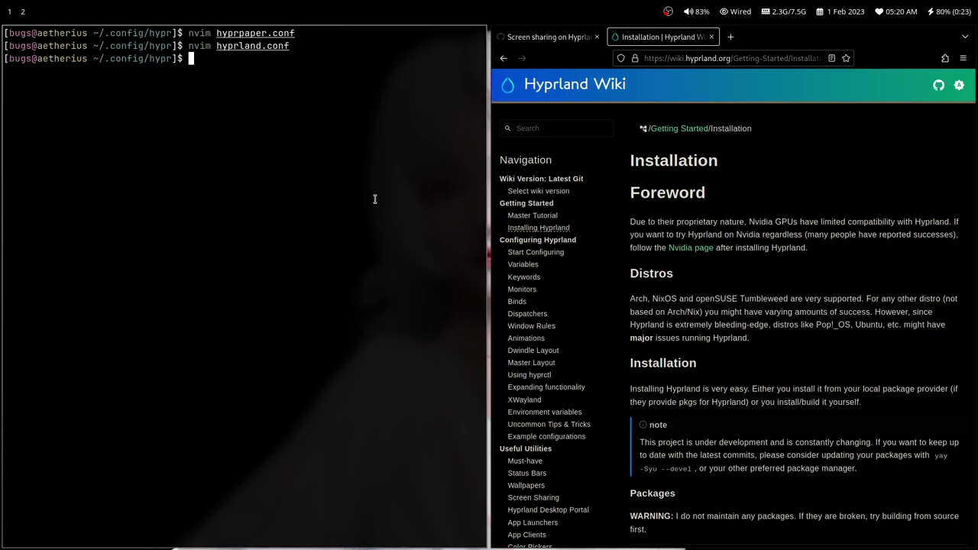
pyautogui.press('super+r')
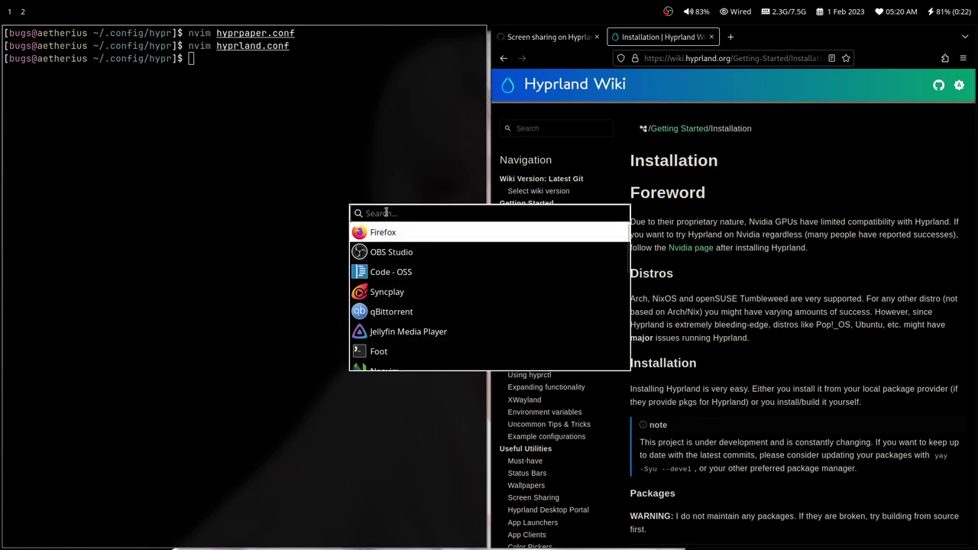
pyautogui.press('Escape')
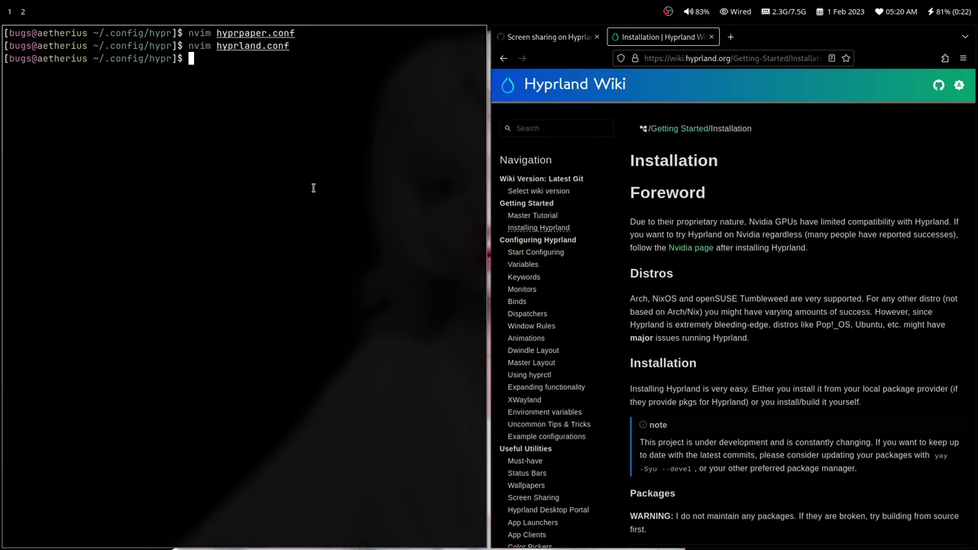
# Try btop and htop, then run top and quit it
pyautogui.write('btop')
pyautogui.press('Return')
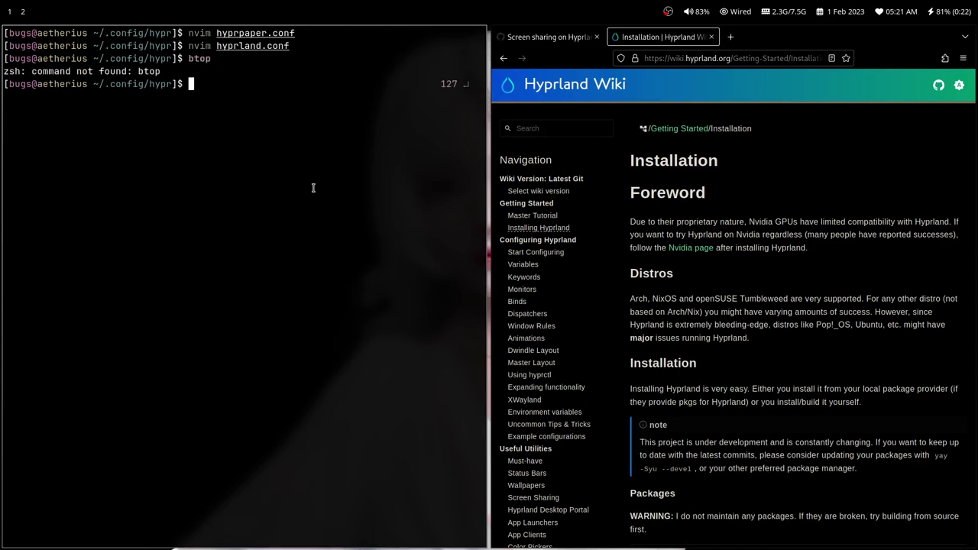
pyautogui.write('htop')
pyautogui.press('Return')
pyautogui.write('top')
pyautogui.press('Return')
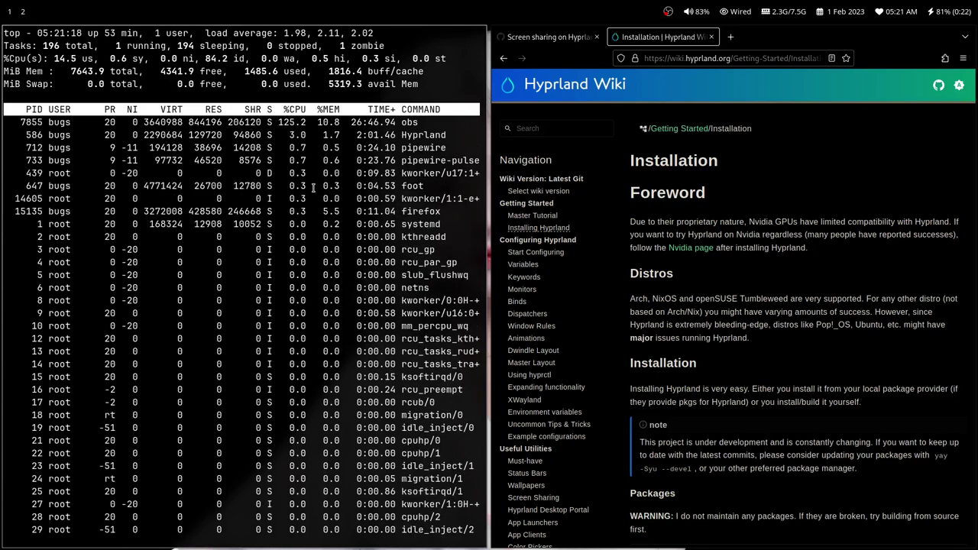
pyautogui.press('q')
# Clear the terminal, list the config folder with ls, and make Firefox fullscreen
pyautogui.hotkey('ctrl', 'l')
pyautogui.write('ls')
pyautogui.press('Return')
pyautogui.press('super+f')
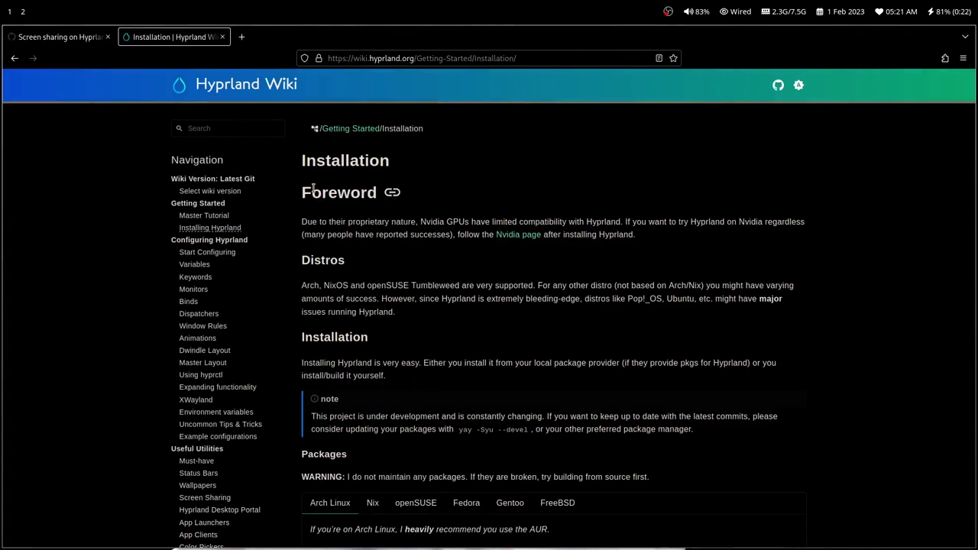
pyautogui.press('super+f')
pyautogui.press('super+f')
pyautogui.scroll(-10, 284, 283)
pyautogui.scroll(10, 285, 282)
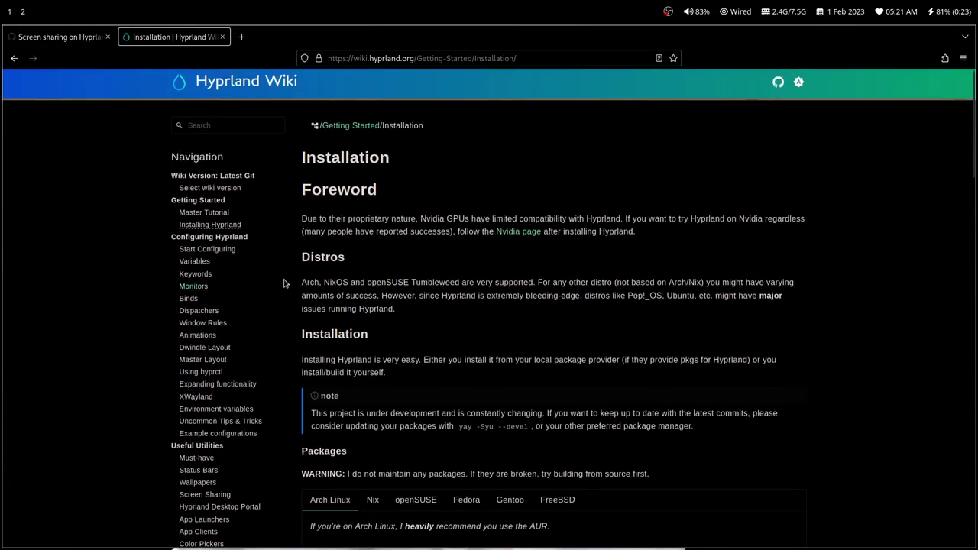
pyautogui.scroll(-3, 283, 283)
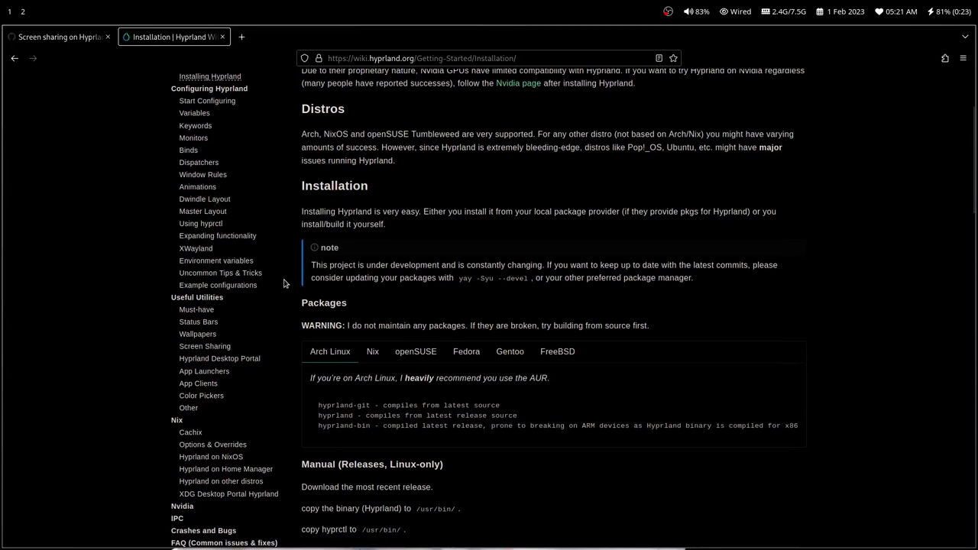
pyautogui.scroll(3, 284, 284)
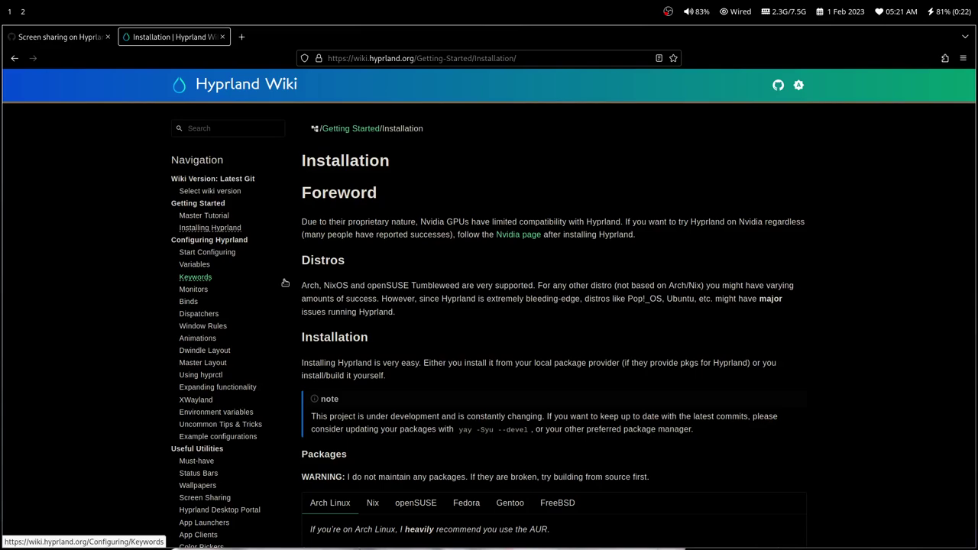
# Switch to workspace 2 to show OBS Studio recording the Screen Capture (PipeWire) scene
pyautogui.press('super+2')
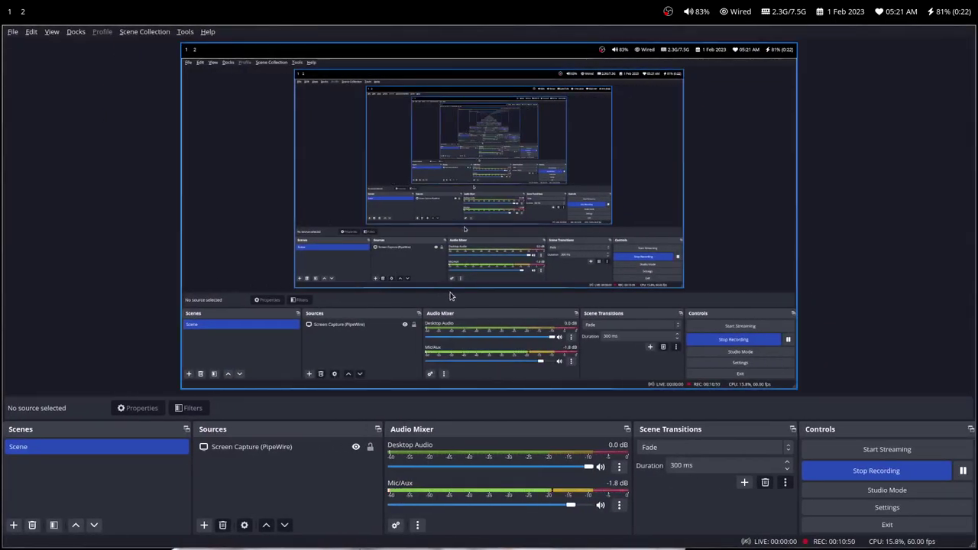